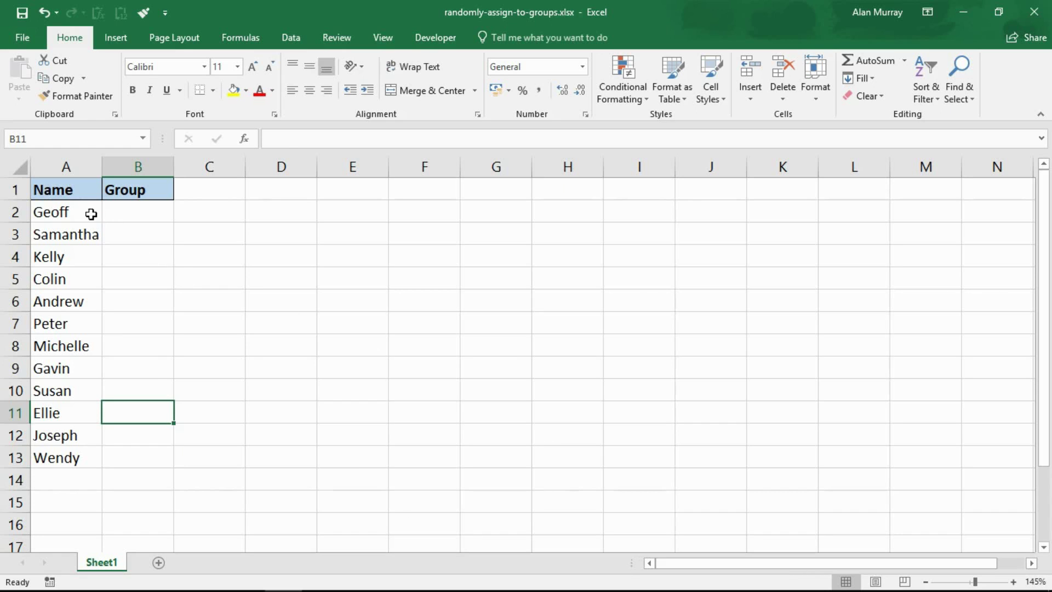
Highlight the names and the Group cells beside them, then select B2
{"action": "left_click_drag", "start_coordinate": [89, 214], "coordinate": [94, 457]}
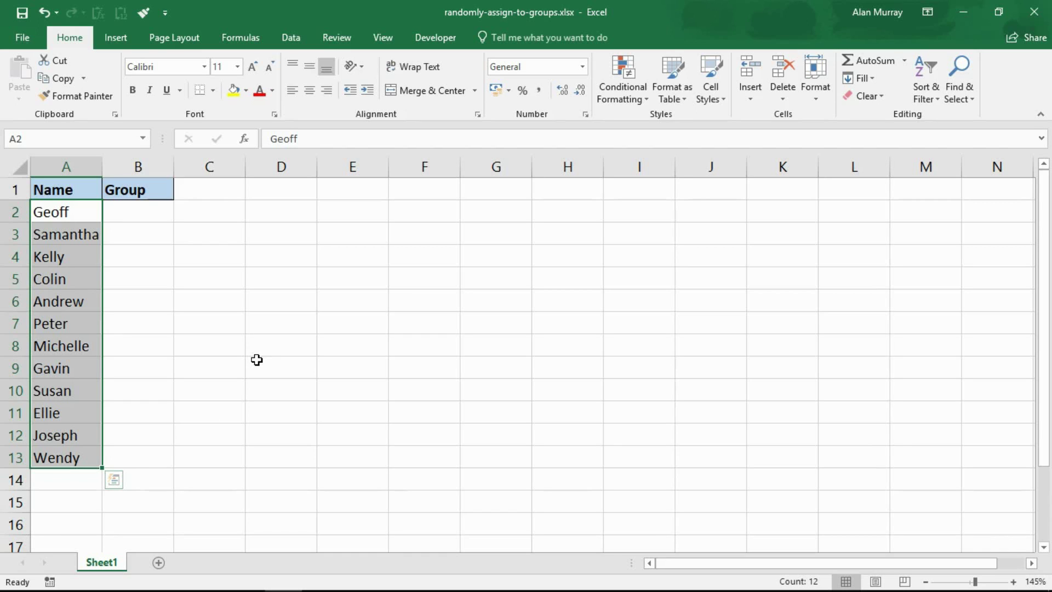
{"action": "left_click", "coordinate": [154, 213]}
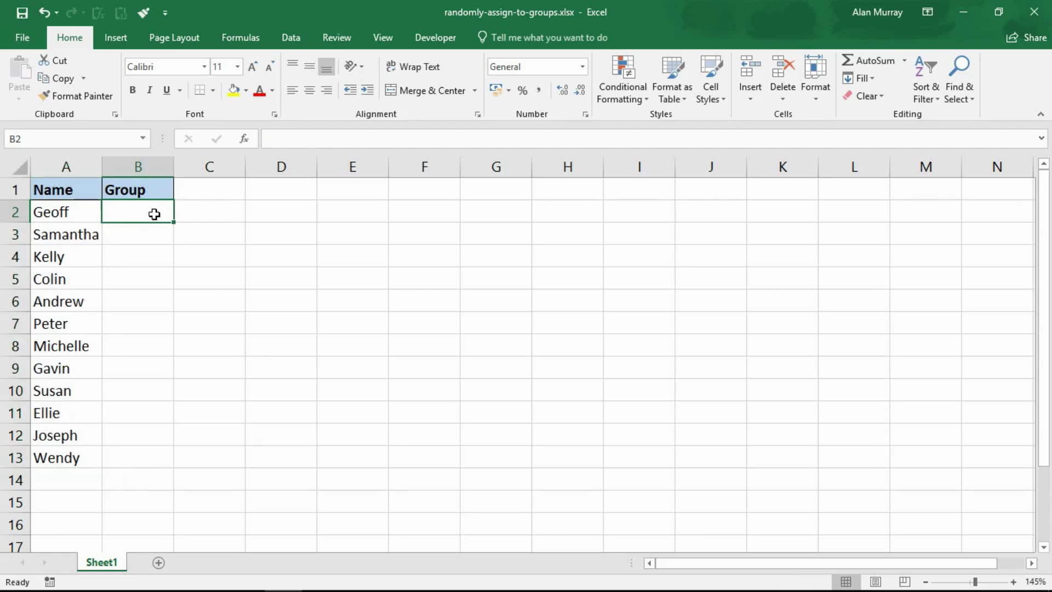
{"action": "left_click_drag", "start_coordinate": [155, 214], "coordinate": [123, 458]}
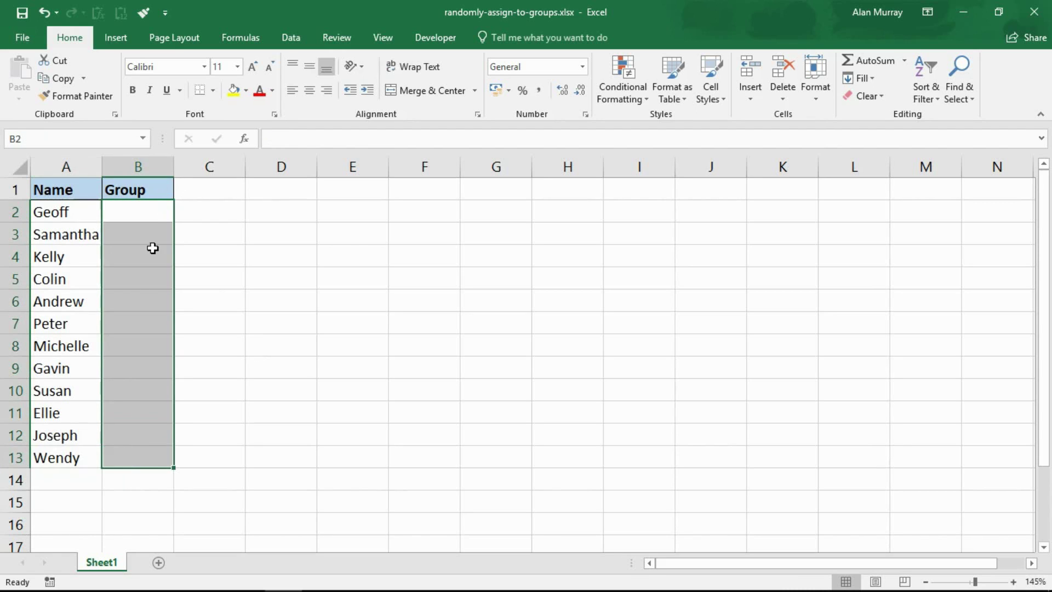
{"action": "left_click", "coordinate": [155, 211]}
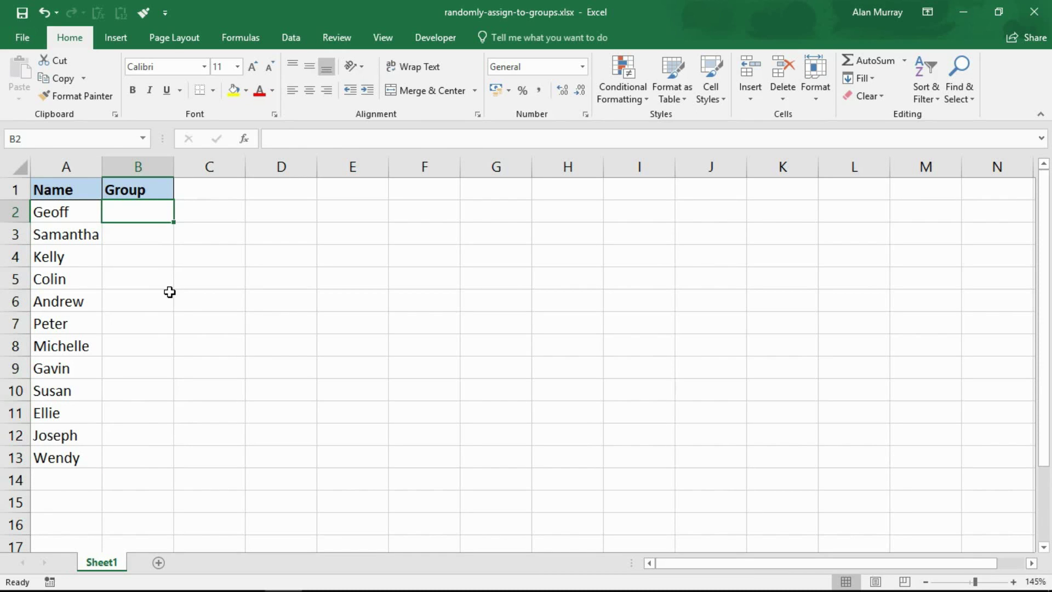
{"action": "scroll", "coordinate": [169, 292], "scroll_direction": "up", "scroll_amount": 6}
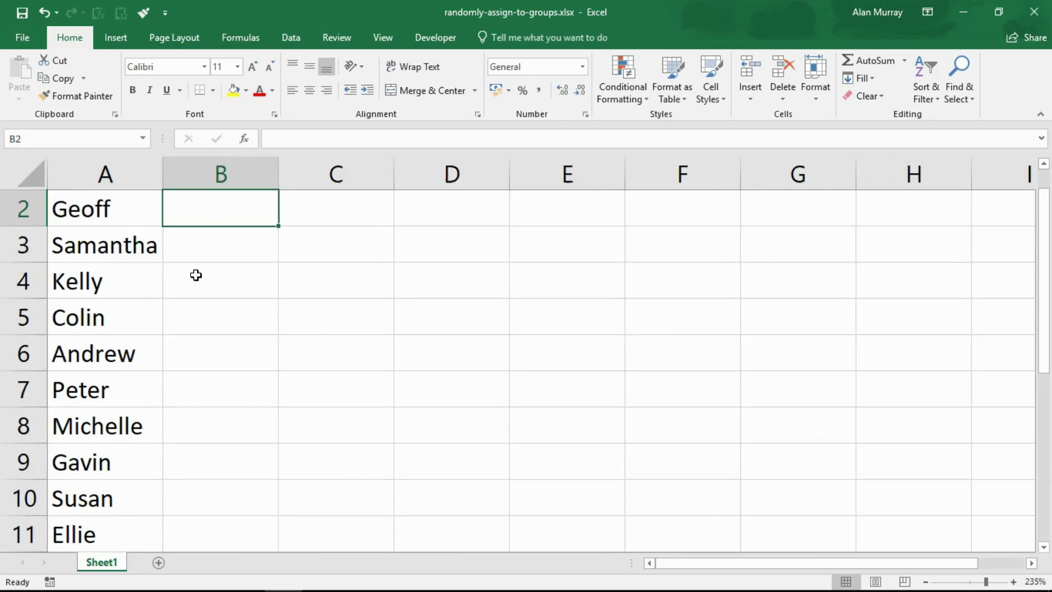
Build =CHOOSE(RANDBETWEEN(1,3),"Red","Blue","Green") in B2 with formula autocomplete
{"action": "type", "text": "=ch"}
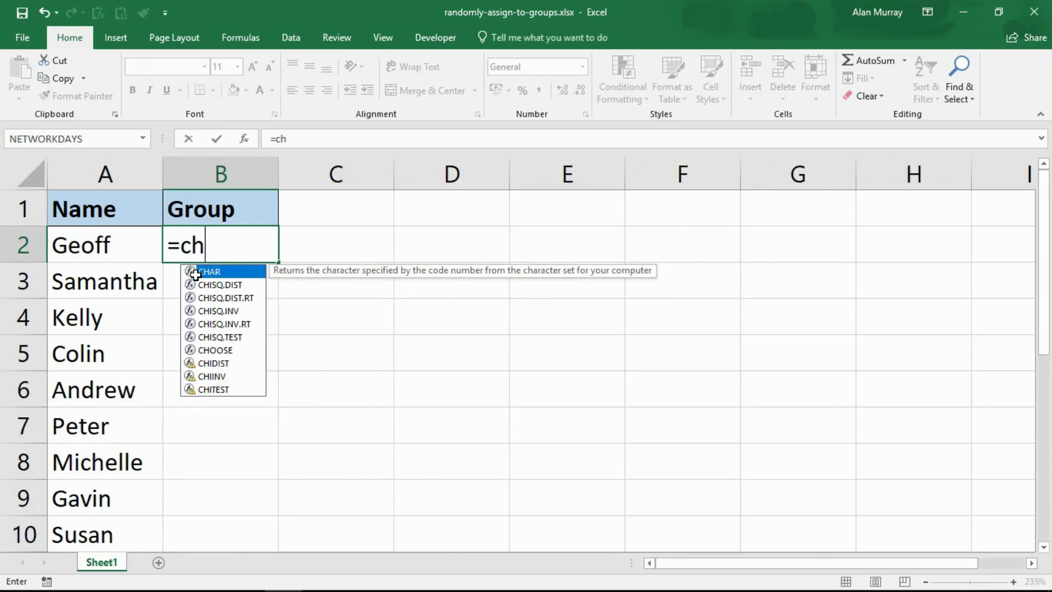
{"action": "left_click", "coordinate": [224, 353]}
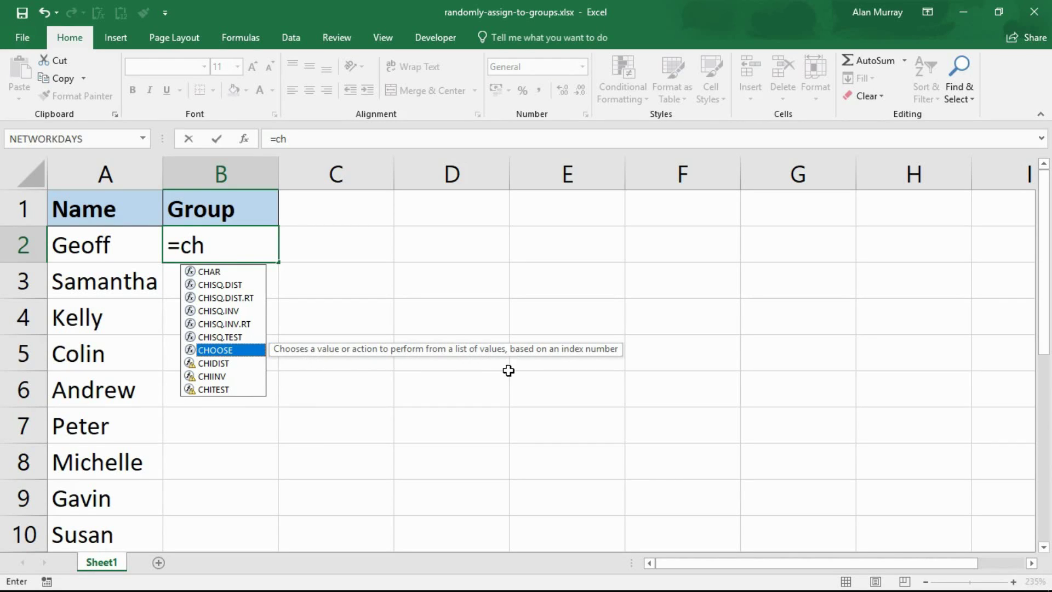
{"action": "double_click", "coordinate": [227, 353]}
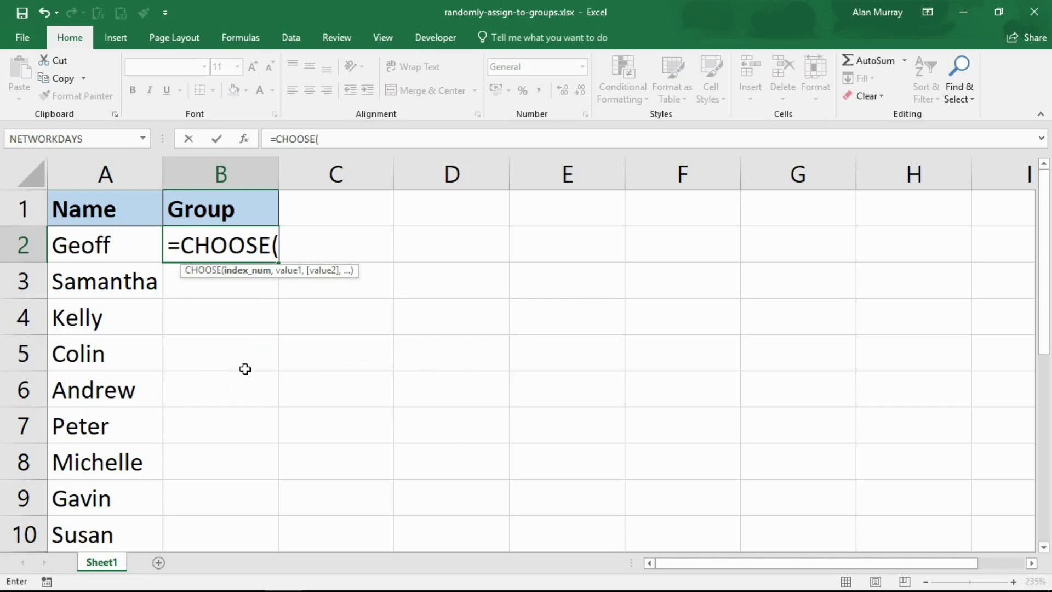
{"action": "type", "text": "rand"}
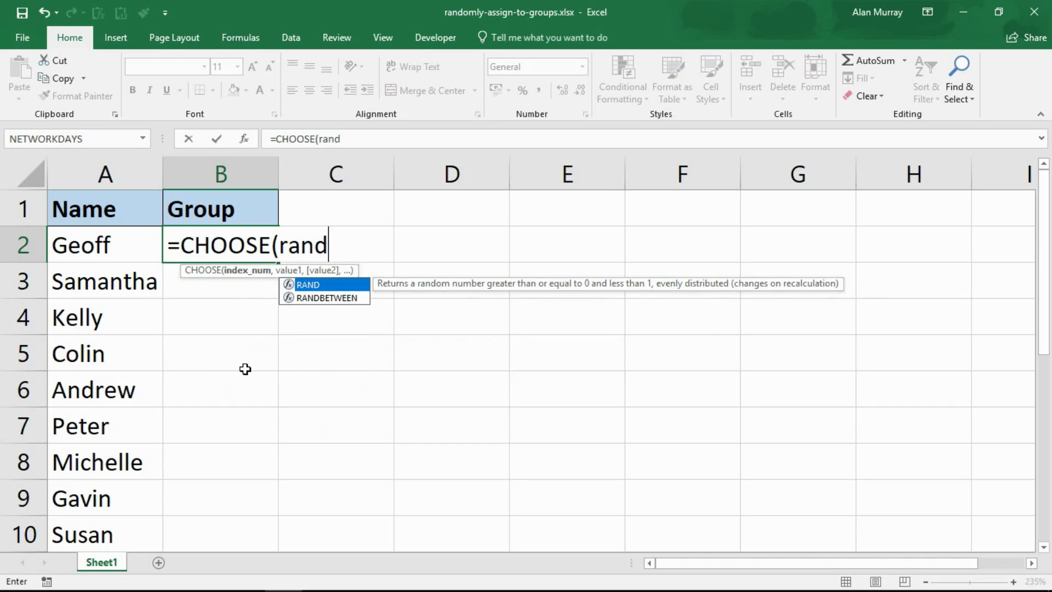
{"action": "double_click", "coordinate": [323, 299]}
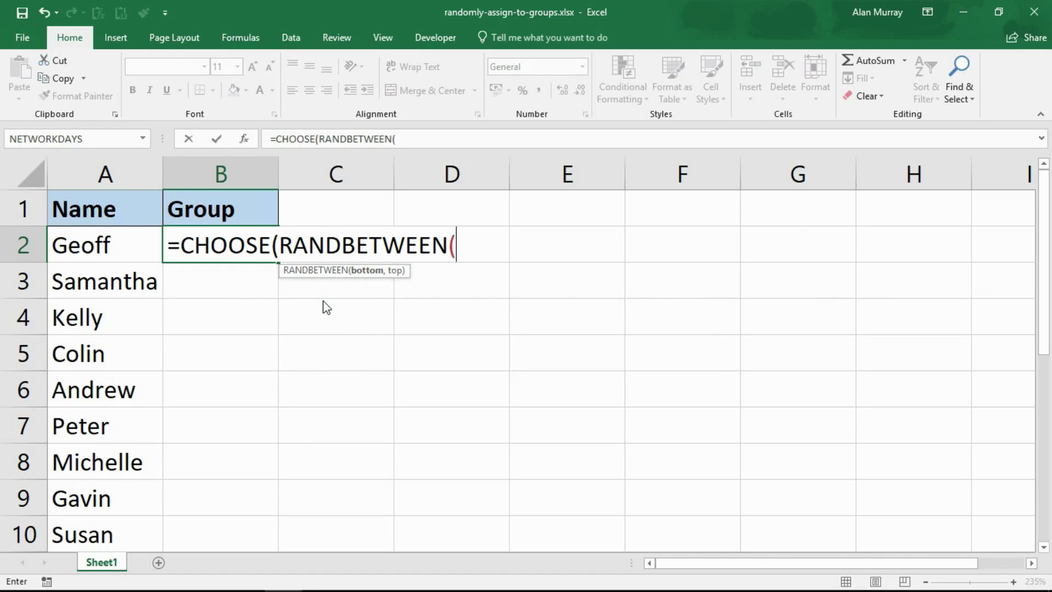
{"action": "type", "text": "1,3"}
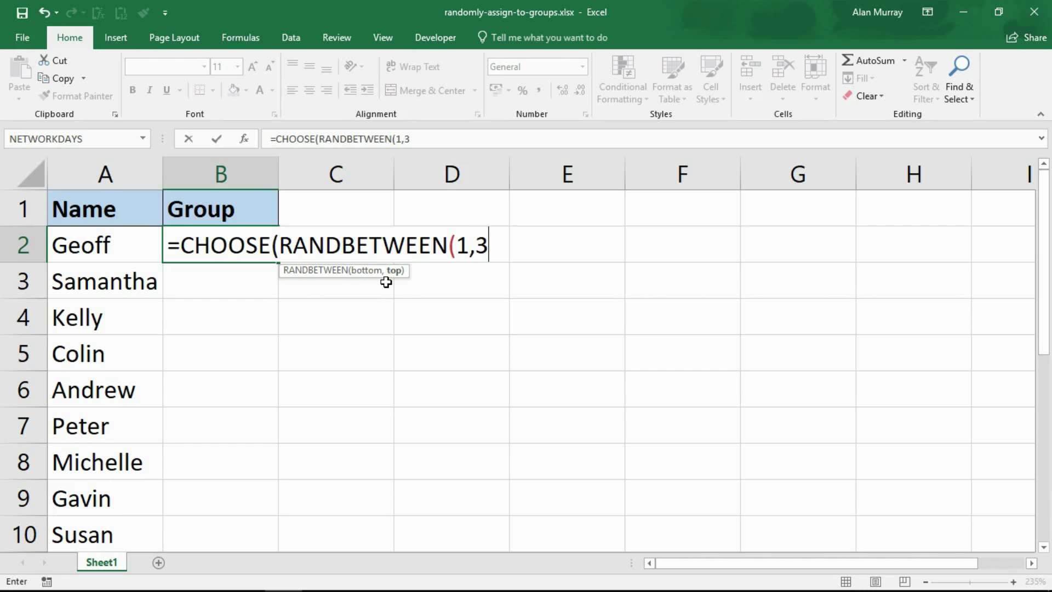
{"action": "type", "text": "),"}
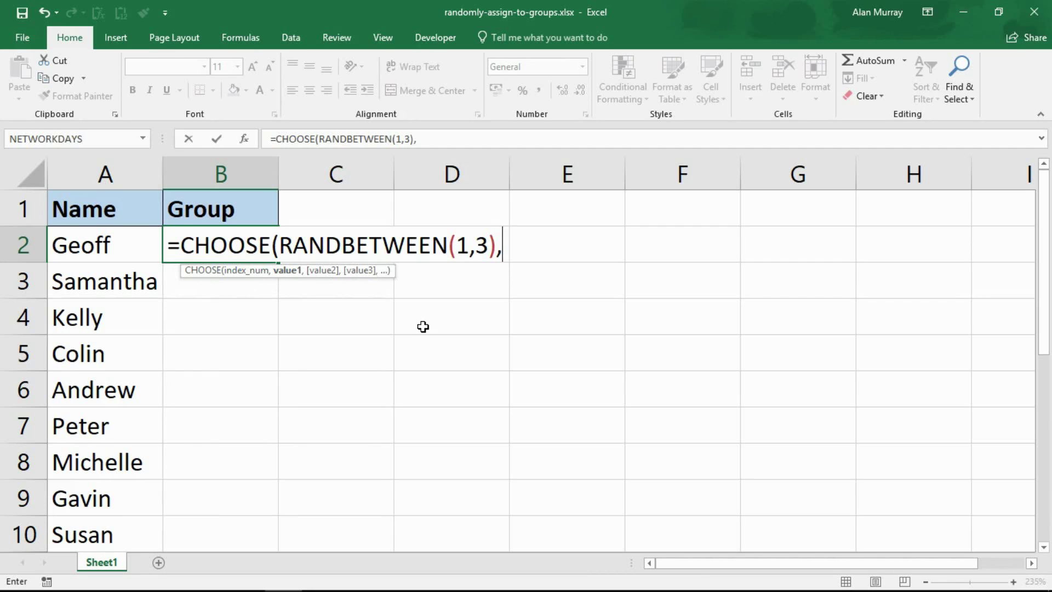
{"action": "type", "text": "\"Red\","}
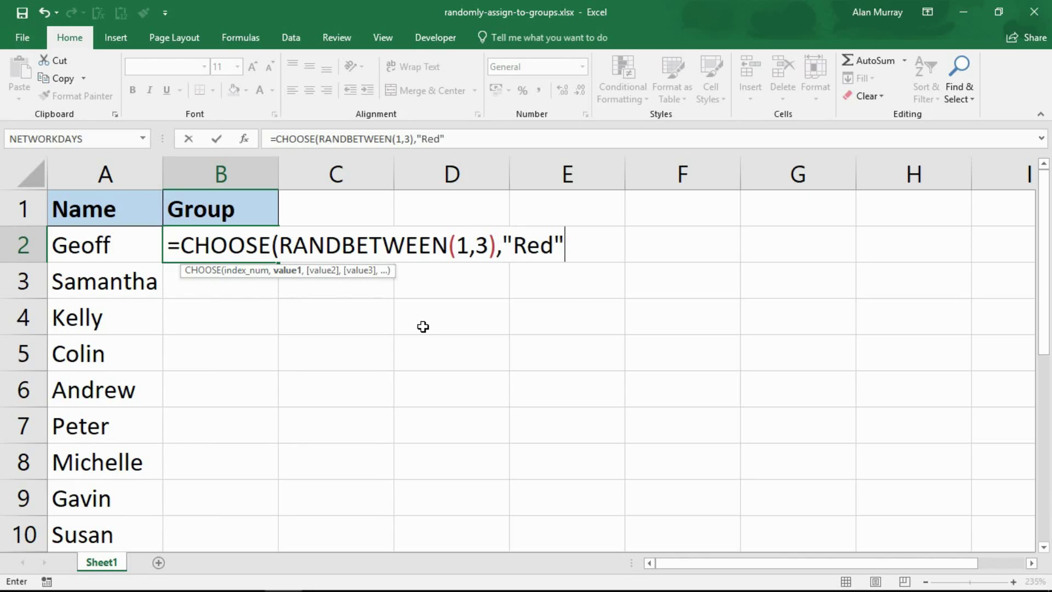
{"action": "type", "text": "\"B"}
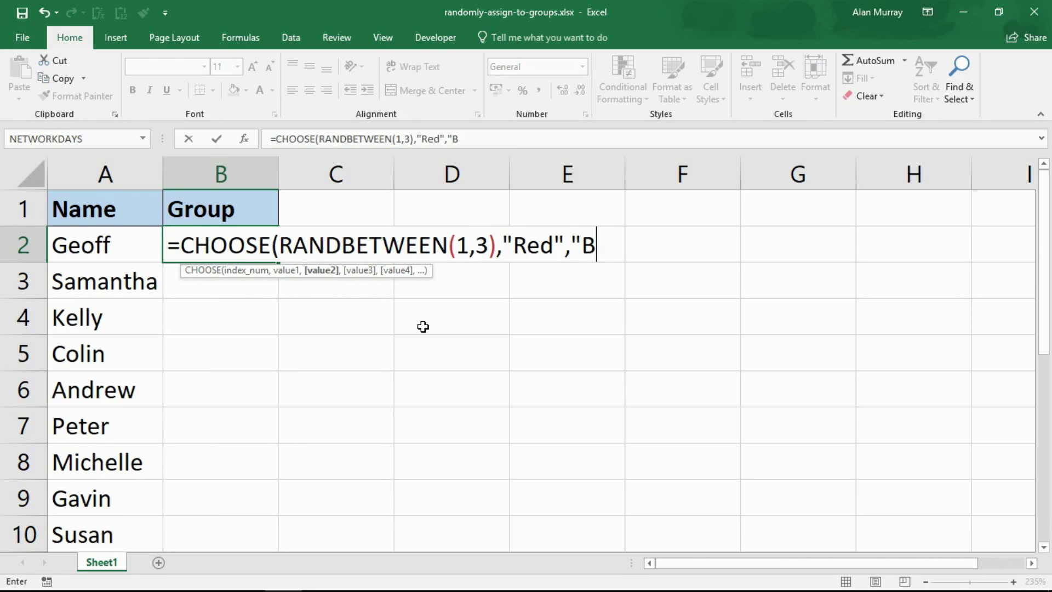
{"action": "type", "text": "lue\",\"G"}
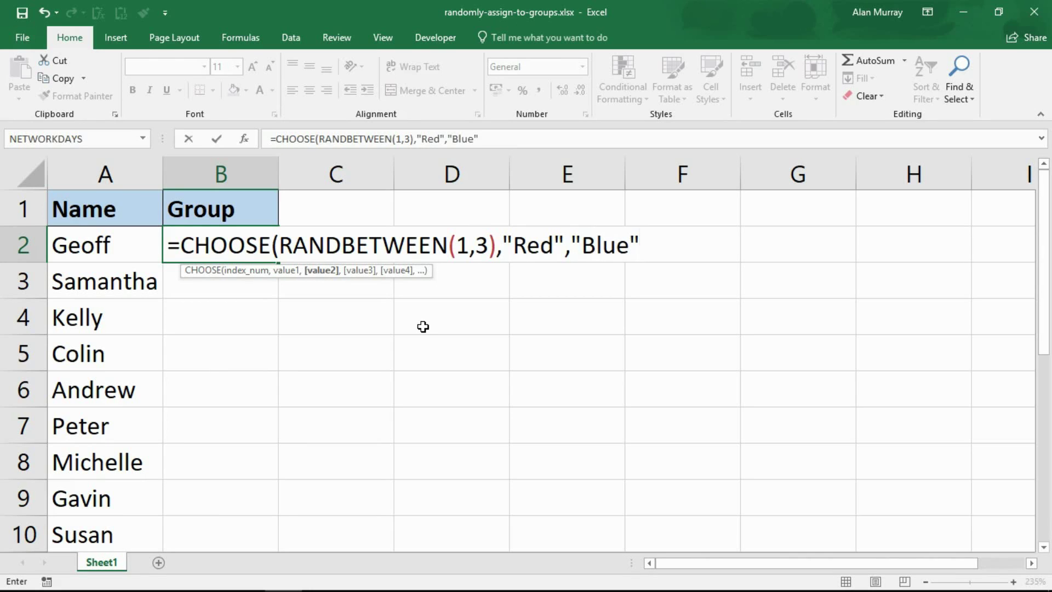
{"action": "type", "text": "reen"}
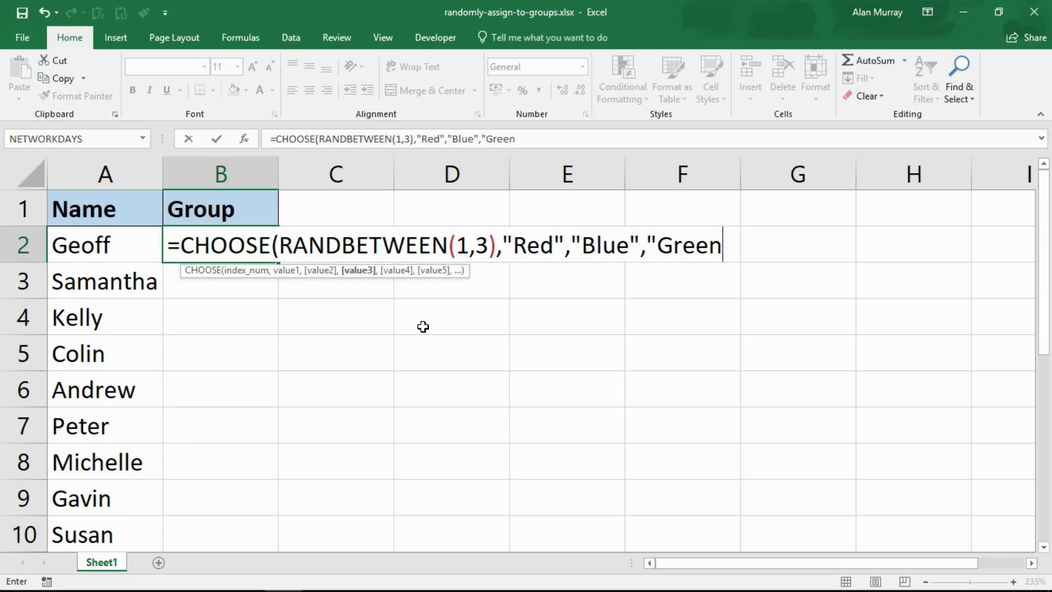
{"action": "type", "text": "\")"}
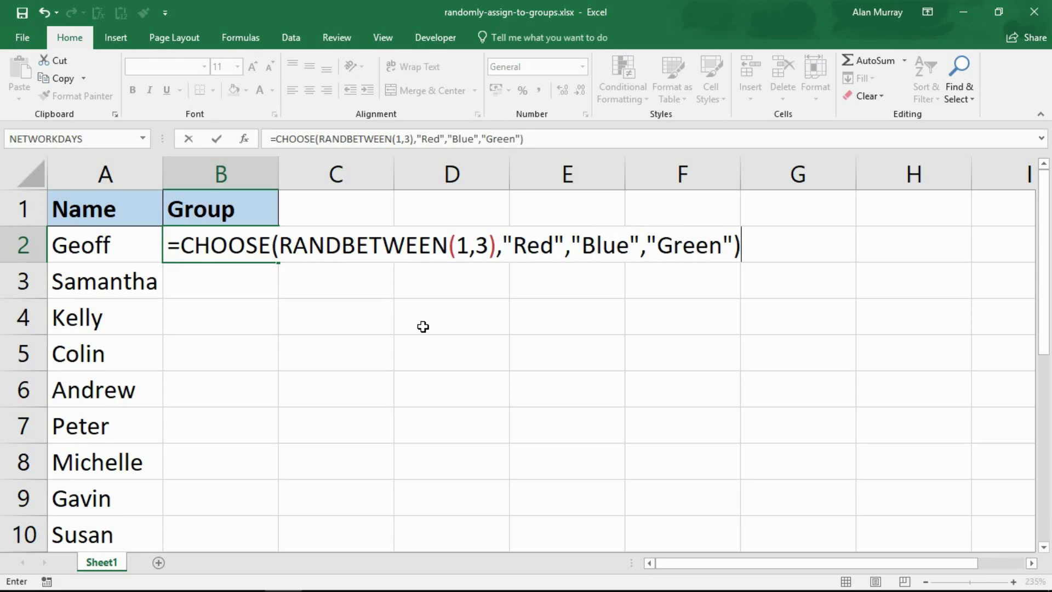
Commit the random colour formula and fill it down to B13, reviewing its RANDBETWEEN(1,3) part
{"action": "key", "text": "Return"}
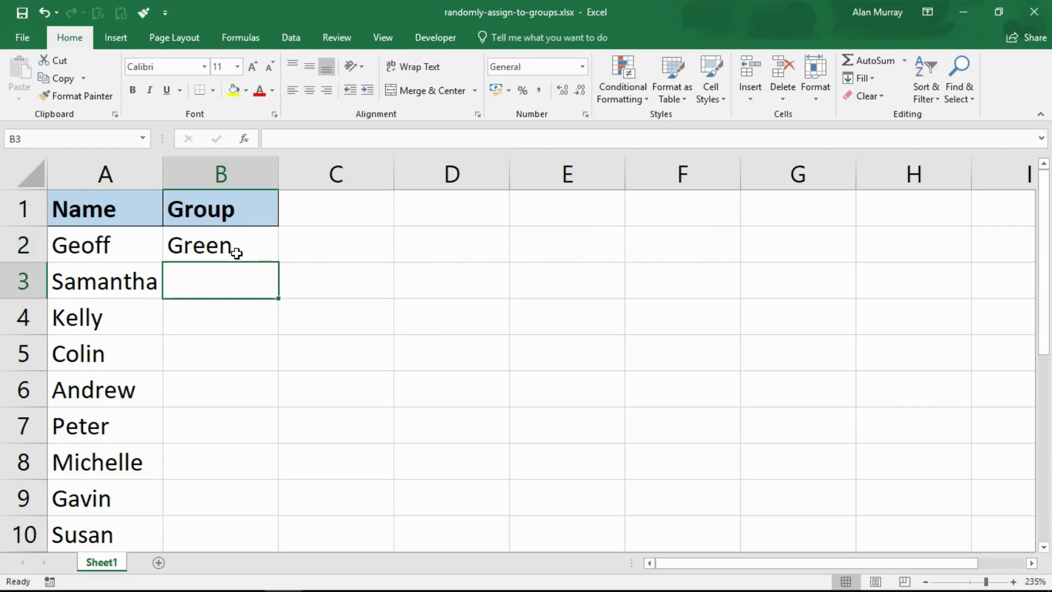
{"action": "left_click", "coordinate": [238, 253]}
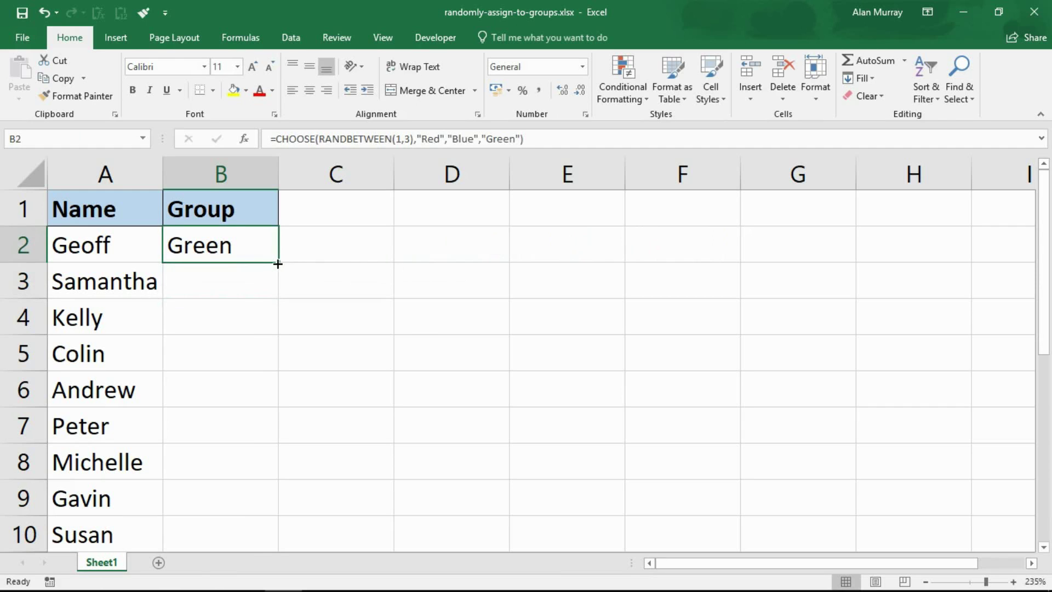
{"action": "double_click", "coordinate": [281, 266]}
{"action": "double_click", "coordinate": [237, 242]}
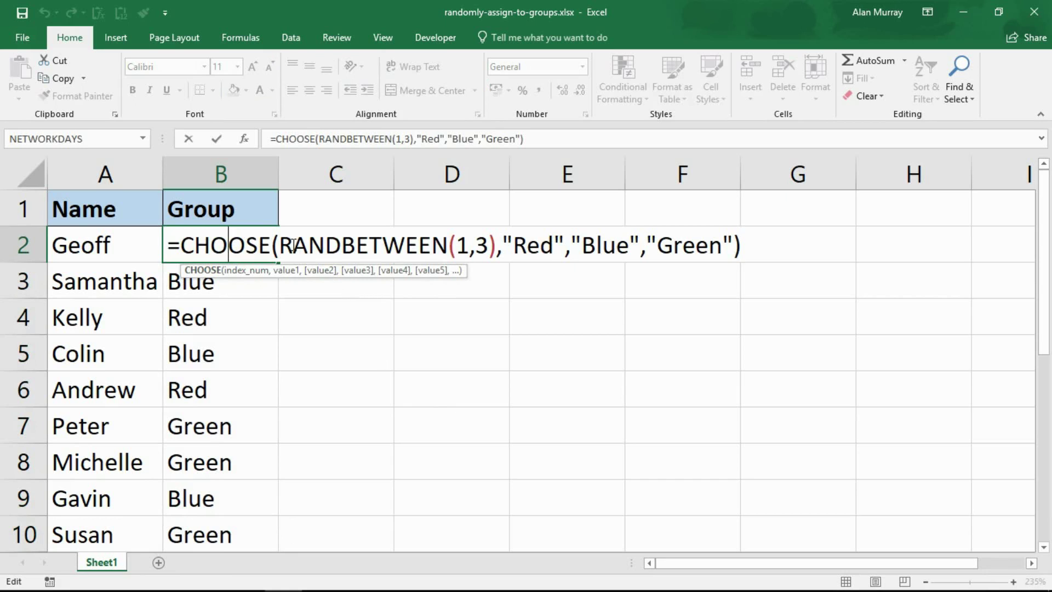
{"action": "left_click_drag", "start_coordinate": [279, 245], "coordinate": [638, 245]}
{"action": "left_click", "coordinate": [695, 244]}
{"action": "left_click", "coordinate": [486, 250]}
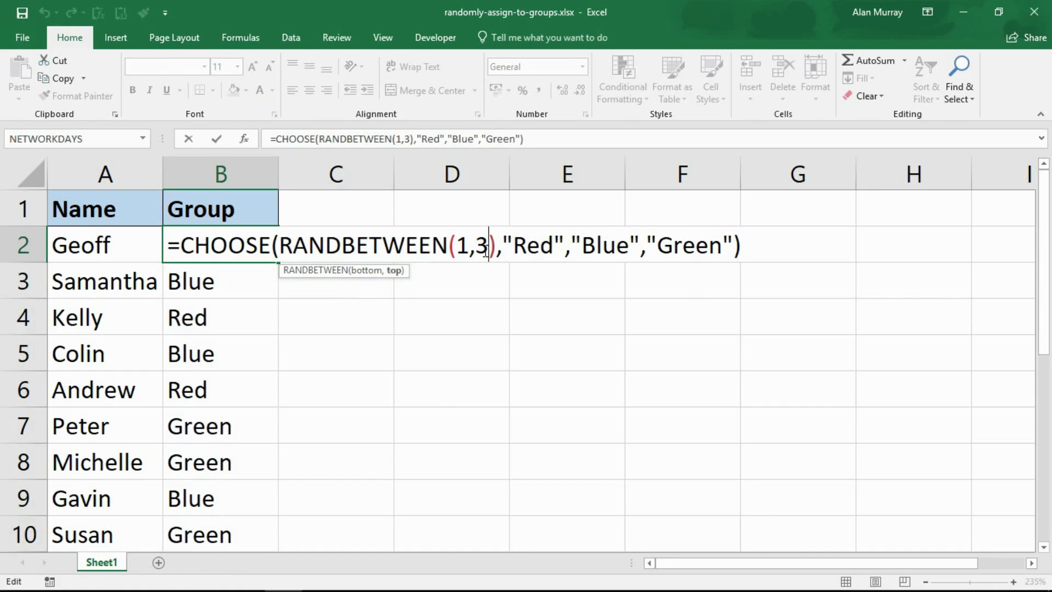
{"action": "key", "text": "Return"}
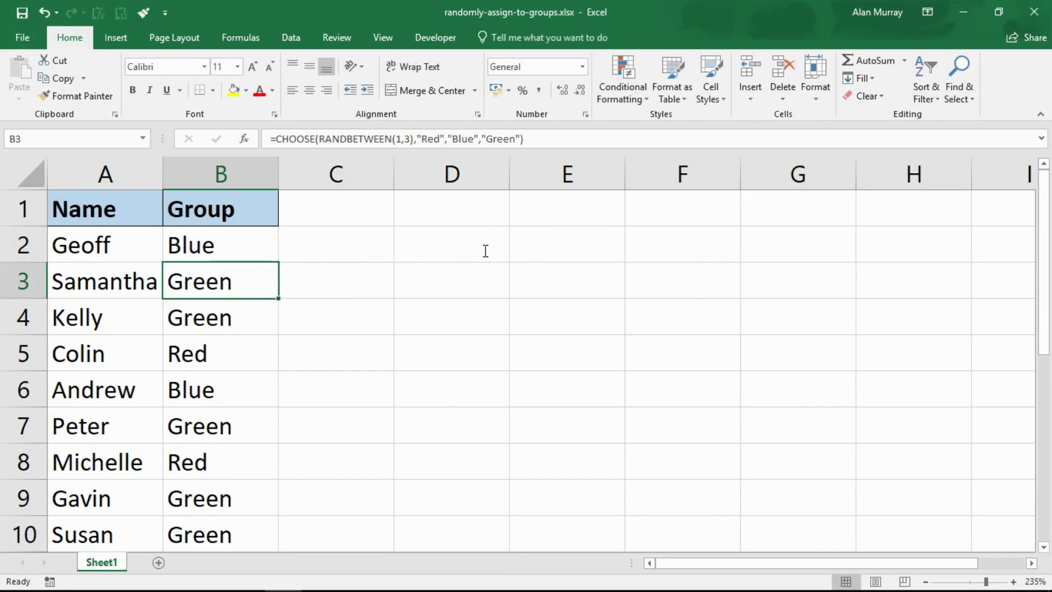
Mark the Green results to show the colours are unevenly distributed among the names
{"action": "scroll", "coordinate": [430, 341], "scroll_direction": "down", "scroll_amount": 2}
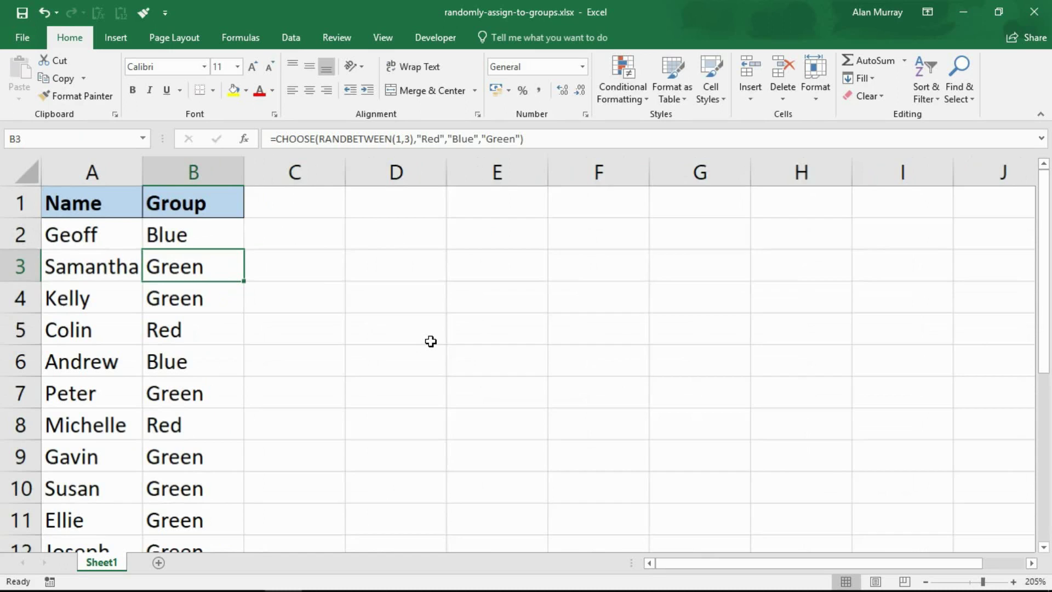
{"action": "scroll", "coordinate": [431, 341], "scroll_direction": "down", "scroll_amount": 3}
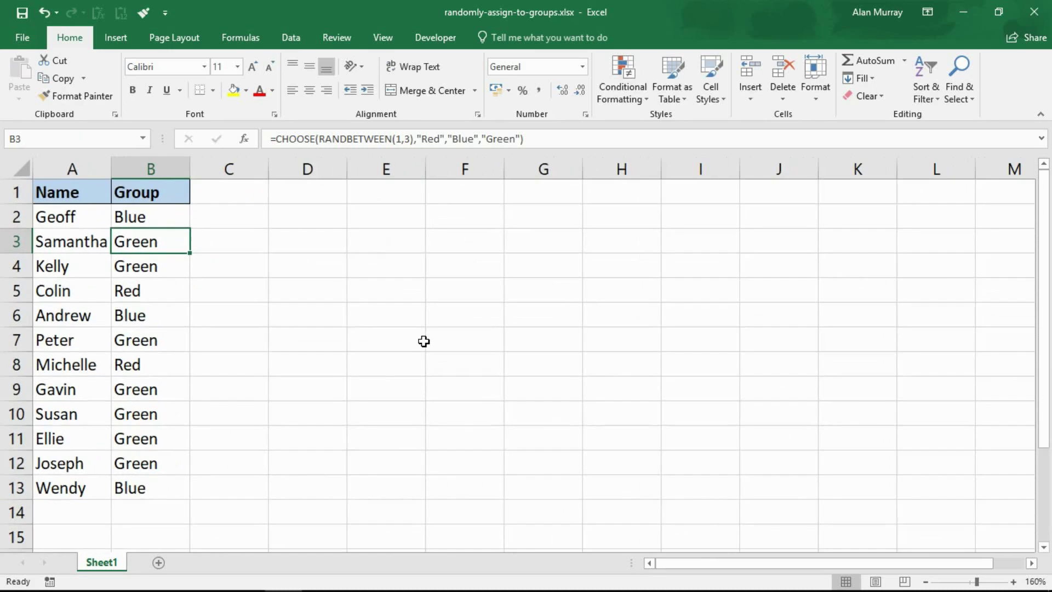
{"action": "left_click_drag", "start_coordinate": [85, 226], "coordinate": [84, 486]}
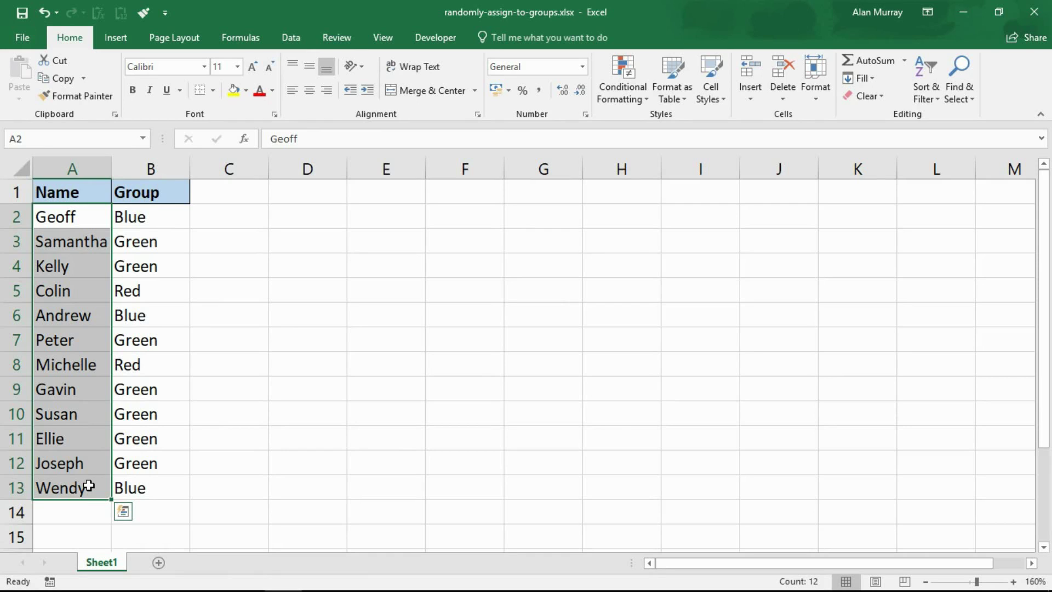
{"action": "left_click_drag", "start_coordinate": [155, 464], "coordinate": [151, 391]}
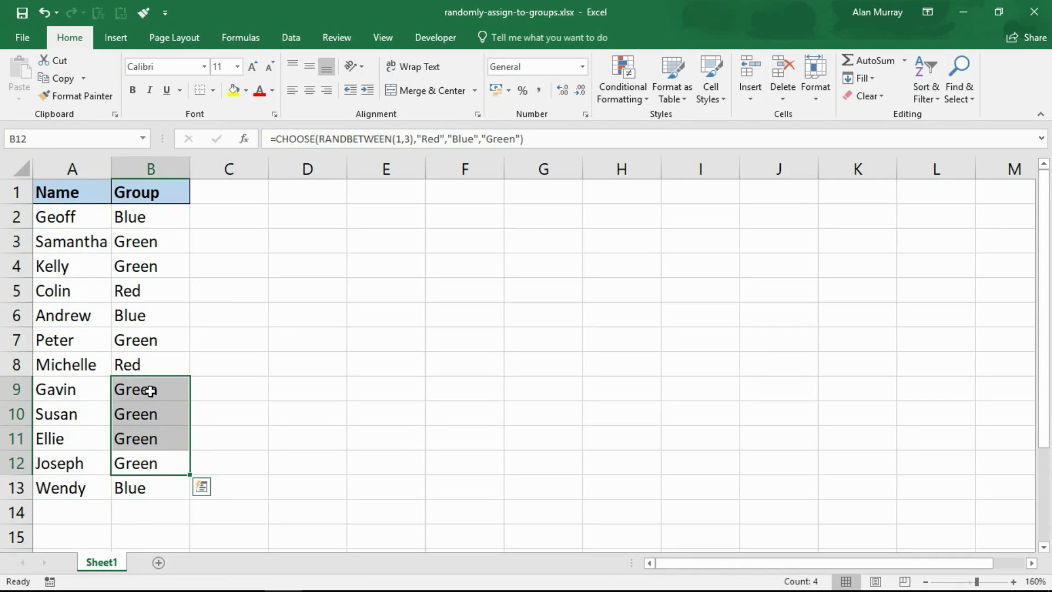
{"action": "left_click", "coordinate": [157, 344], "text": "ctrl"}
{"action": "left_click_drag", "start_coordinate": [165, 241], "coordinate": [164, 262]}
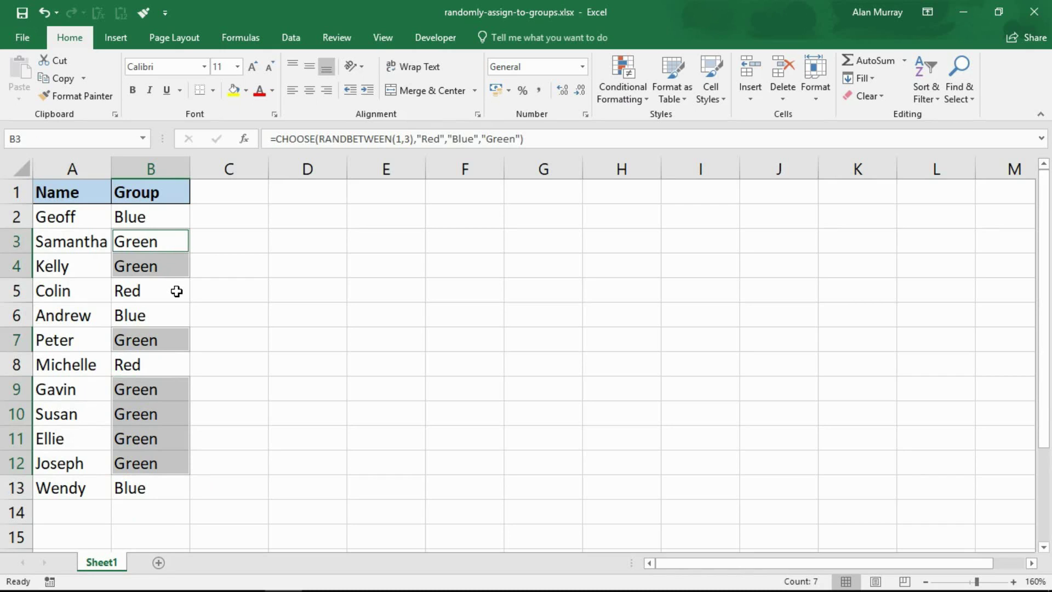
{"action": "left_click", "coordinate": [151, 317]}
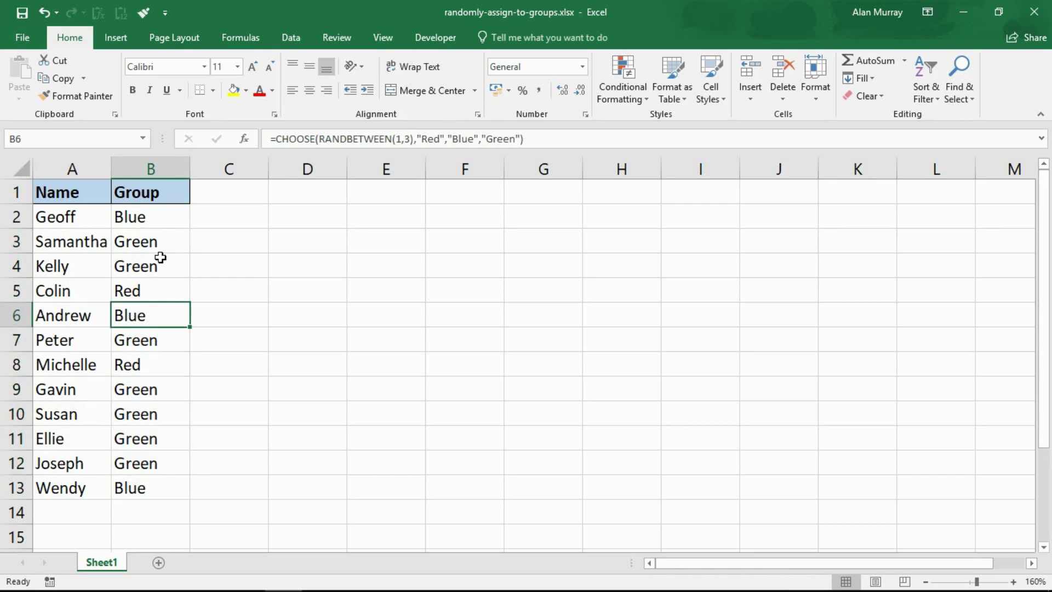
{"action": "left_click", "coordinate": [159, 221]}
{"action": "left_click", "coordinate": [151, 268]}
{"action": "left_click", "coordinate": [170, 368]}
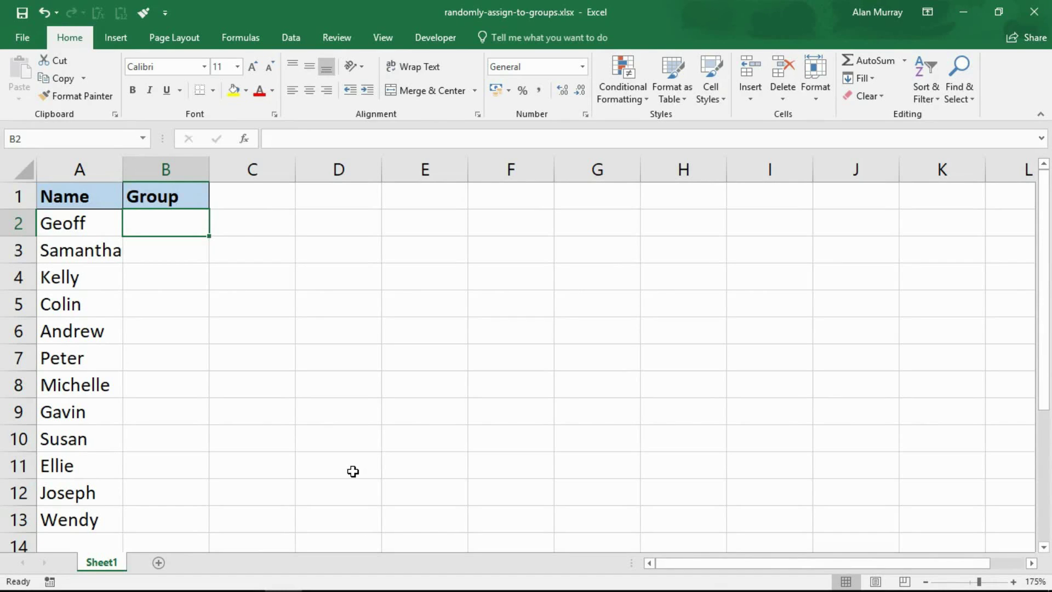
Enter =RAND() in C2, pointing out that RAND takes no arguments
{"action": "key", "text": "Right"}
{"action": "type", "text": "="}
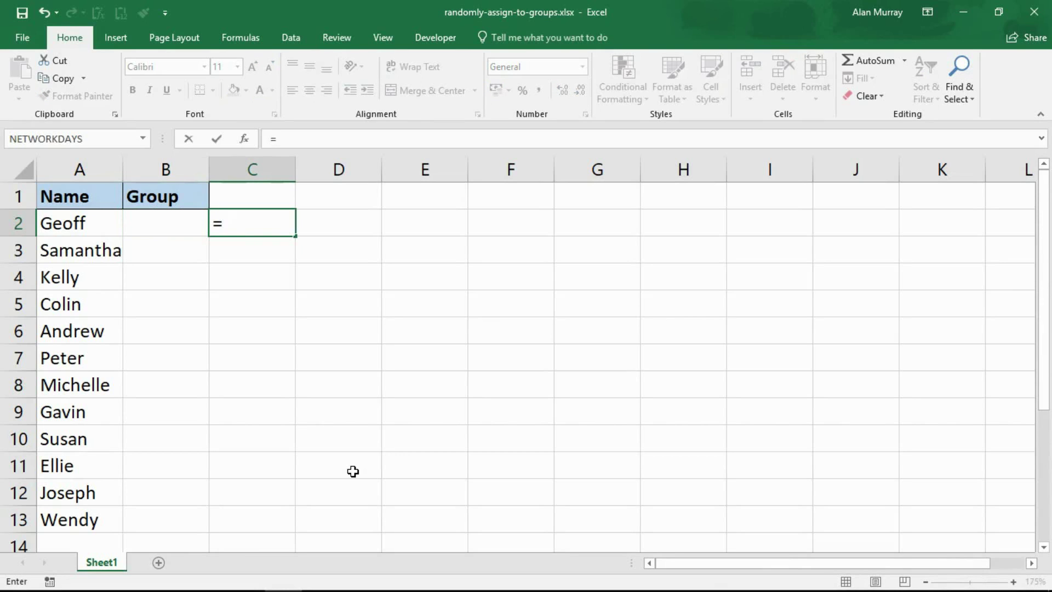
{"action": "type", "text": "ra"}
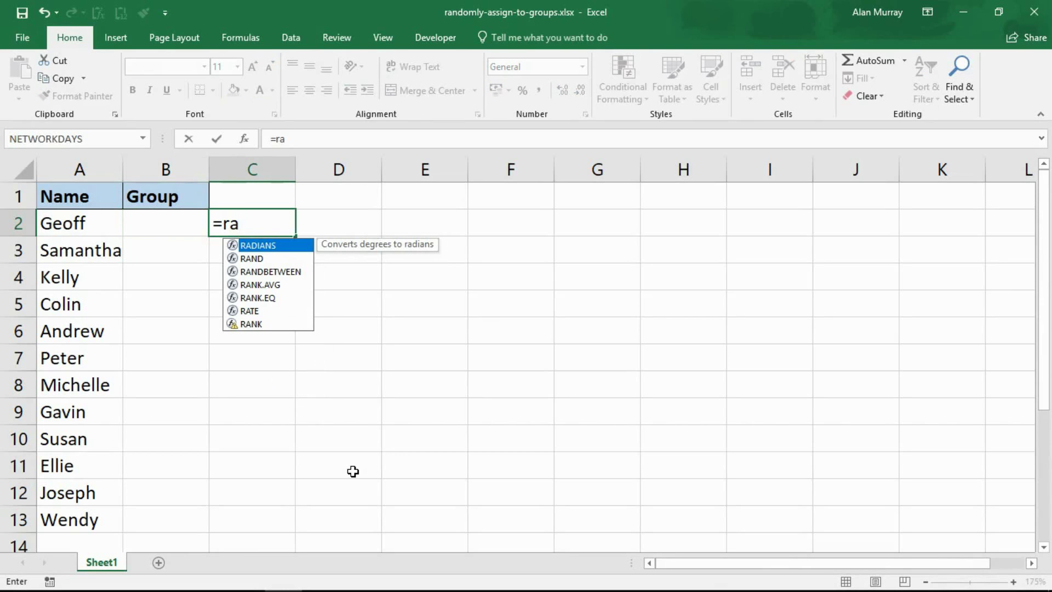
{"action": "key", "text": "Down"}
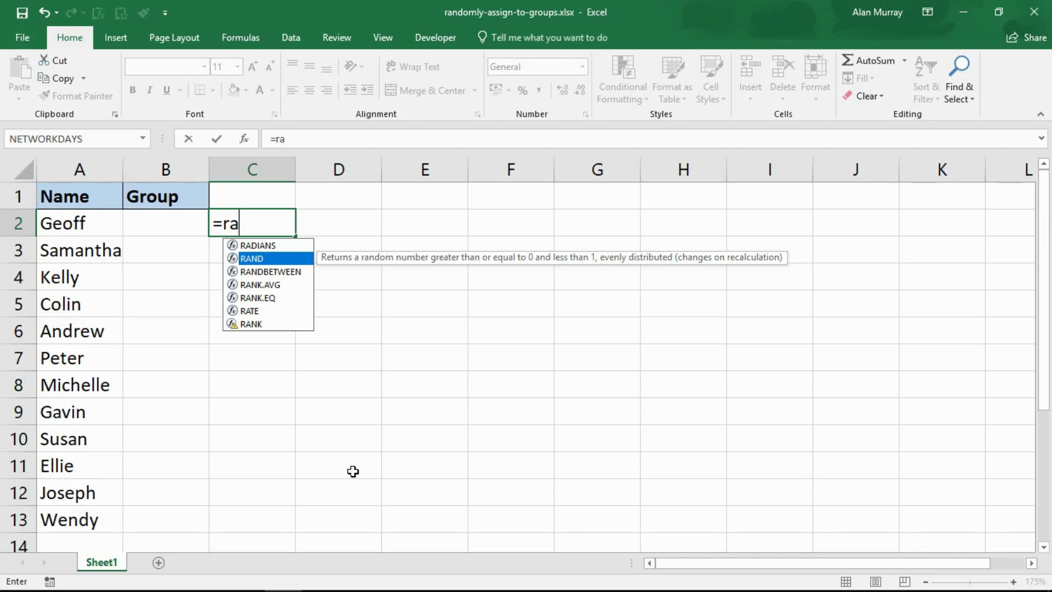
{"action": "double_click", "coordinate": [258, 258]}
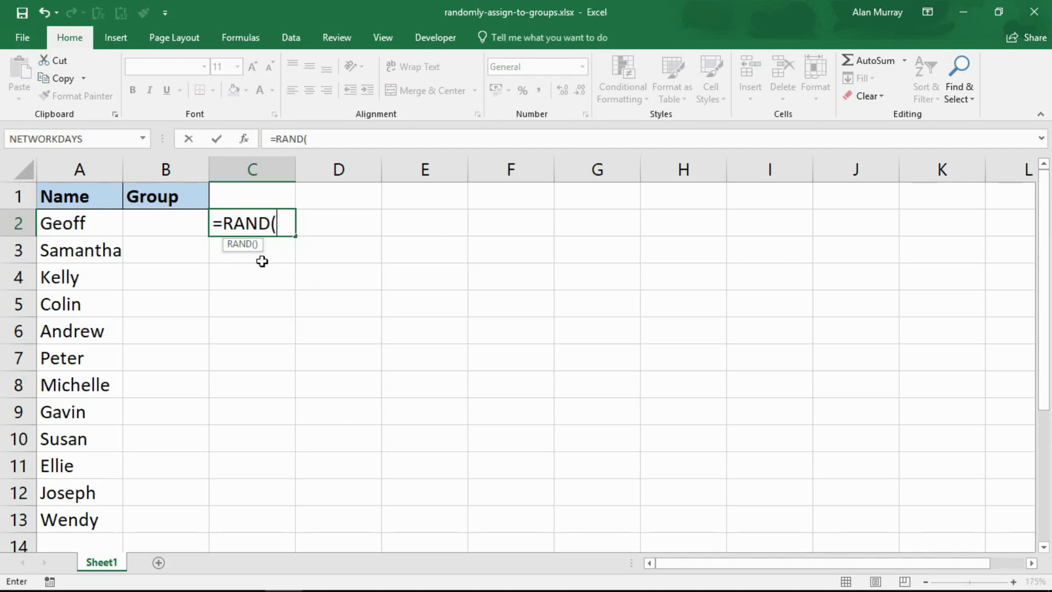
{"action": "type", "text": ")"}
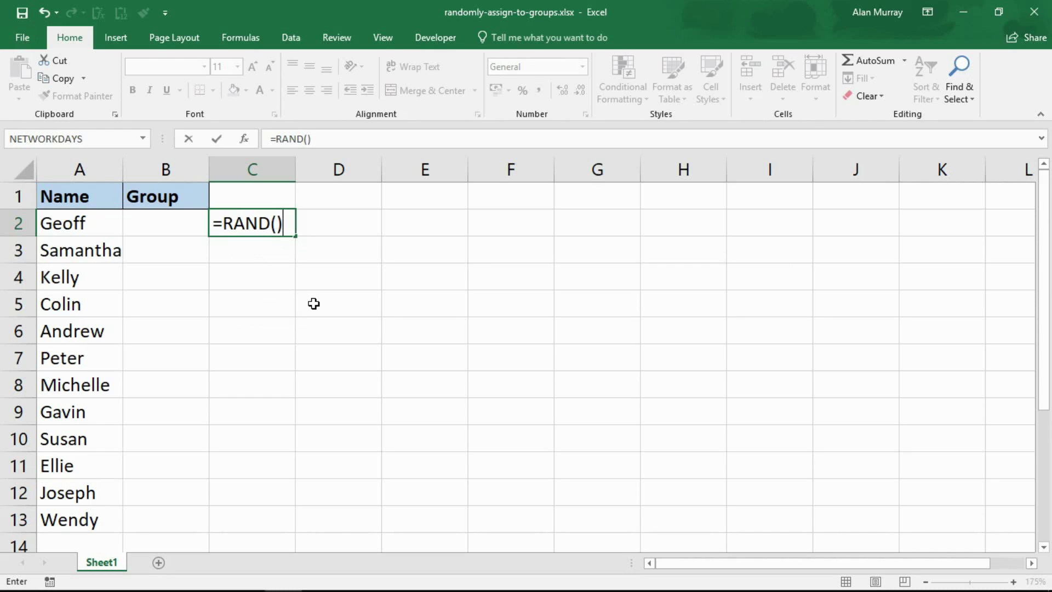
{"action": "left_click", "coordinate": [285, 226]}
{"action": "key", "text": "Left"}
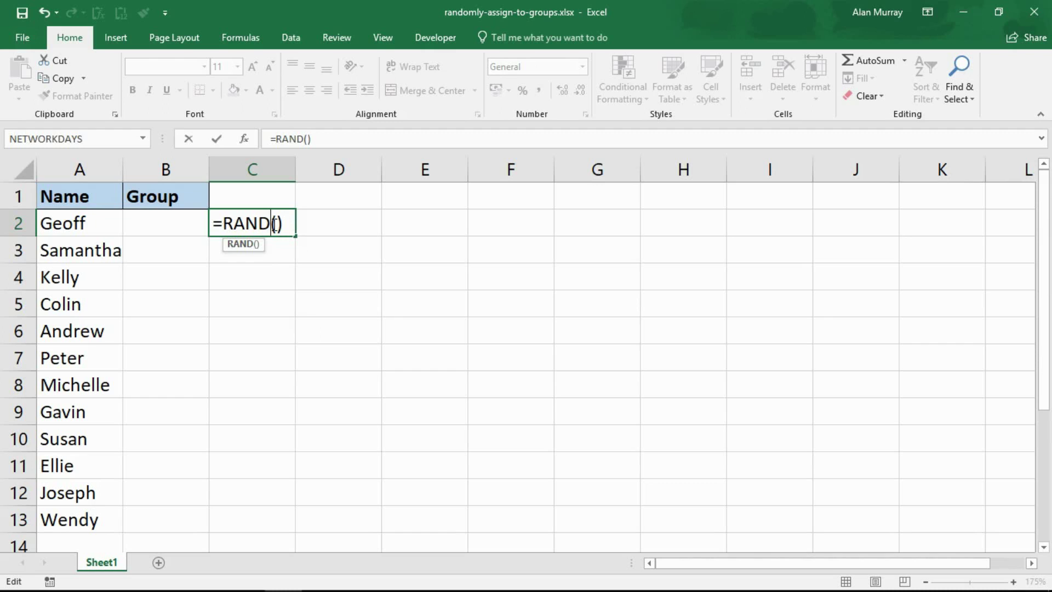
{"action": "key", "text": "Right"}
{"action": "key", "text": "Home"}
{"action": "key", "text": "Right"}
{"action": "key", "text": "shift+Right"}
{"action": "key", "text": "shift+Right"}
{"action": "key", "text": "shift+Right"}
{"action": "key", "text": "shift+Right"}
{"action": "key", "text": "shift+Right"}
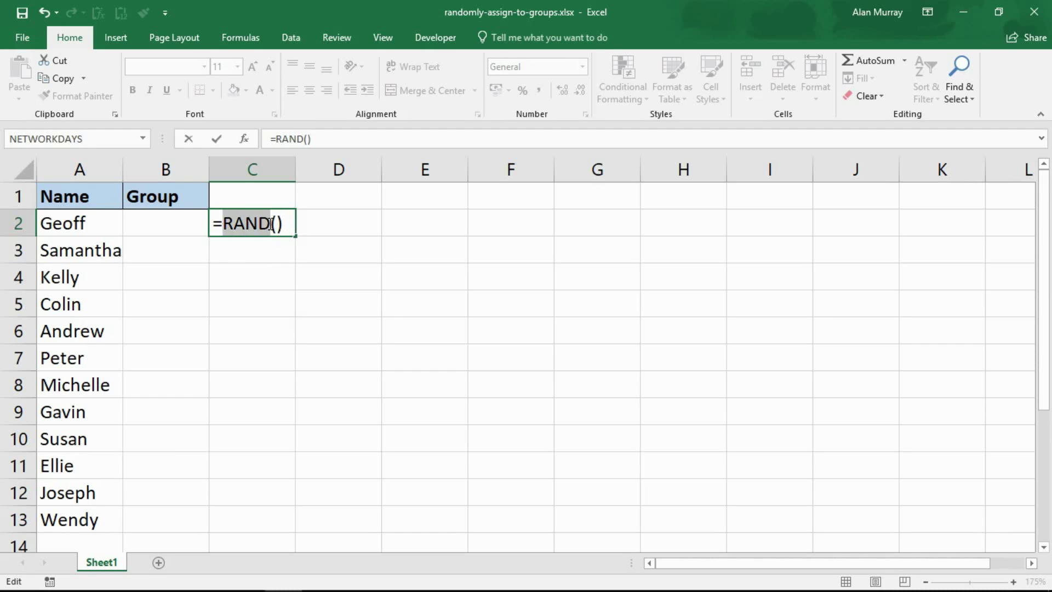
{"action": "key", "text": "Right"}
{"action": "left_click", "coordinate": [287, 226]}
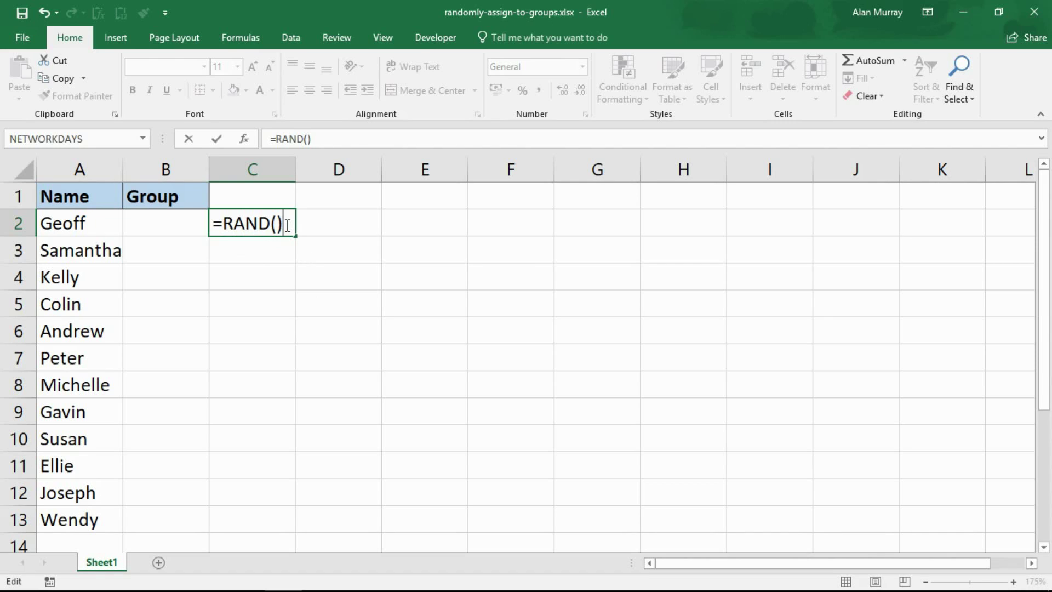
{"action": "key", "text": "Return"}
Fill the RAND formula down to C13 and select B2
{"action": "left_click", "coordinate": [258, 225]}
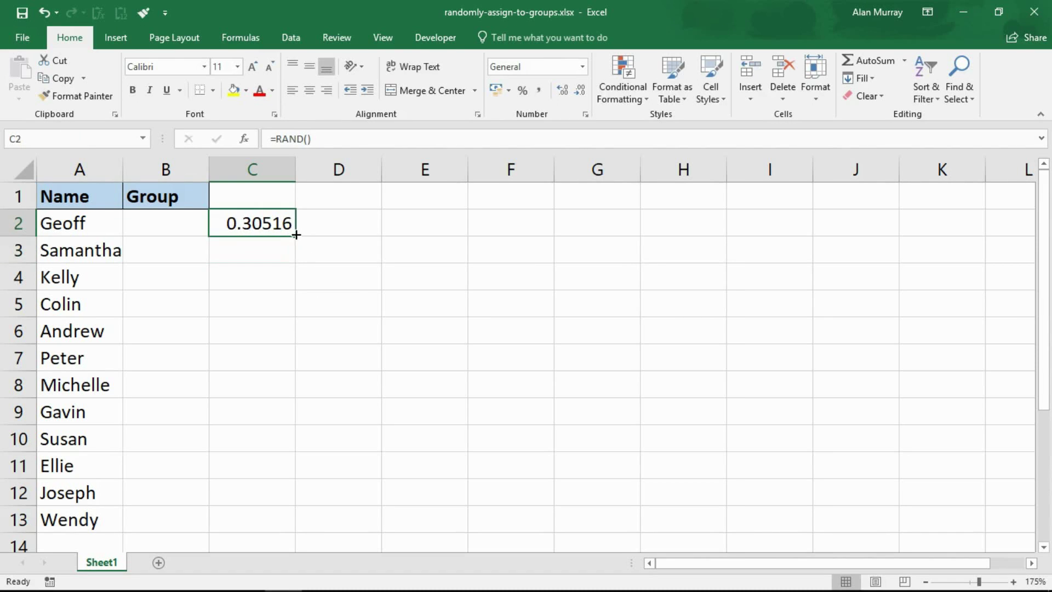
{"action": "left_click_drag", "start_coordinate": [298, 235], "coordinate": [298, 513]}
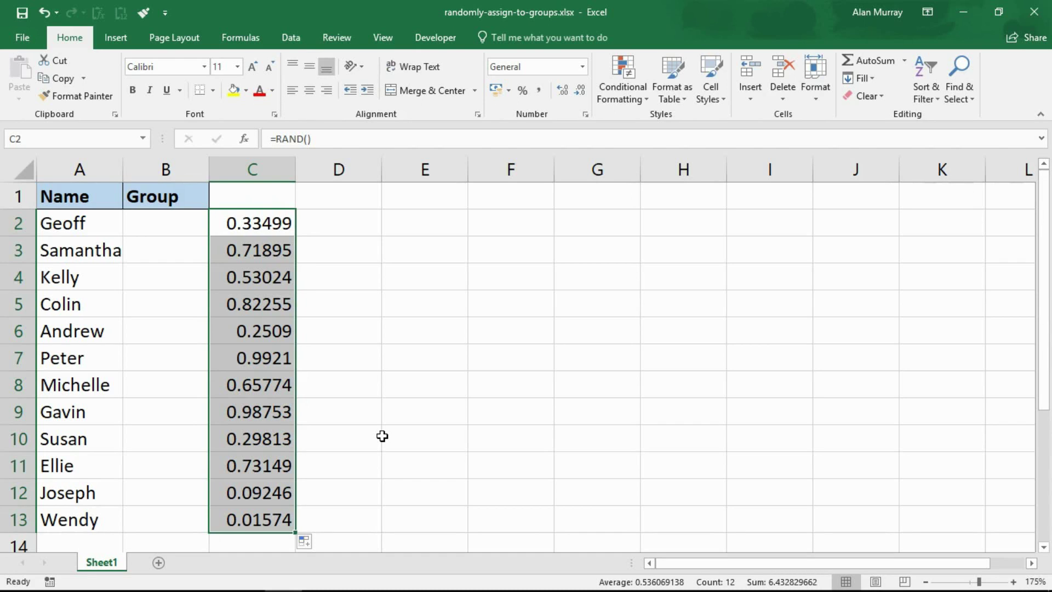
{"action": "left_click", "coordinate": [189, 232]}
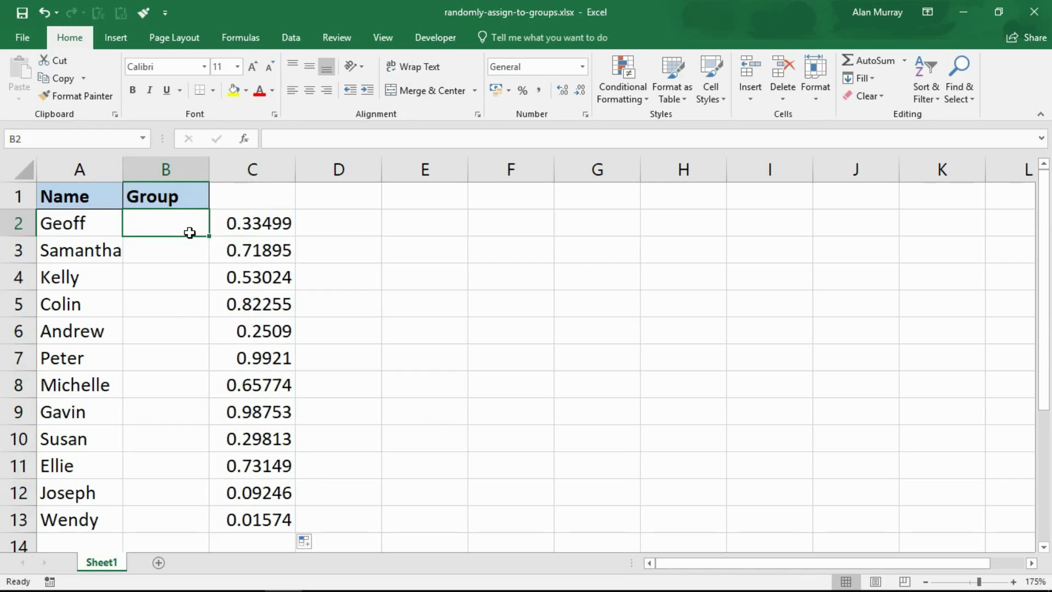
Start B2's formula as =CHOOSE(RANK( using autocomplete
{"action": "type", "text": "="}
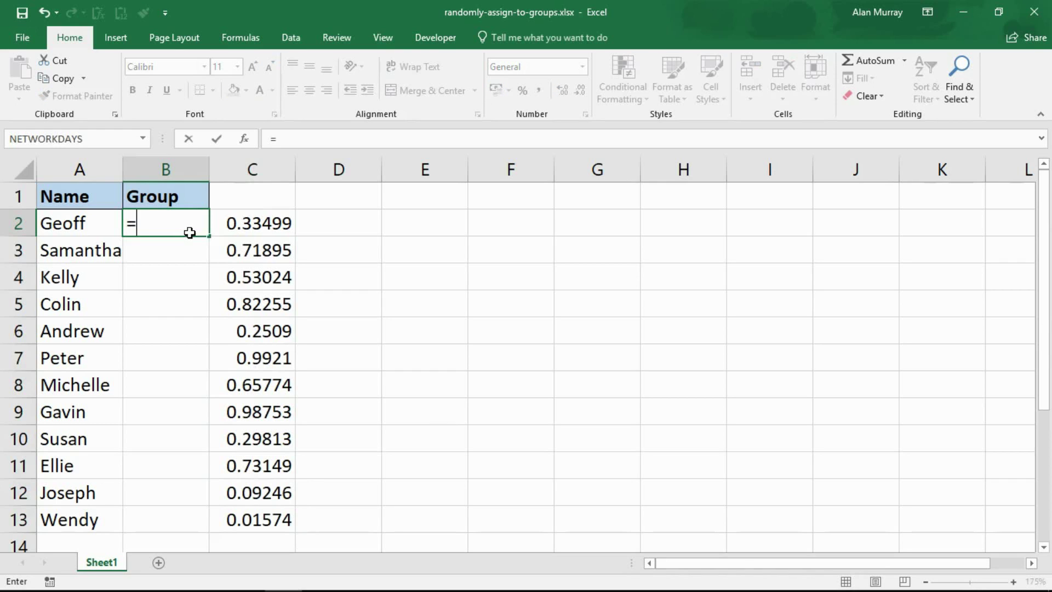
{"action": "key", "text": "Escape"}
{"action": "scroll", "coordinate": [199, 304], "scroll_direction": "up", "scroll_amount": 3, "text": "ctrl"}
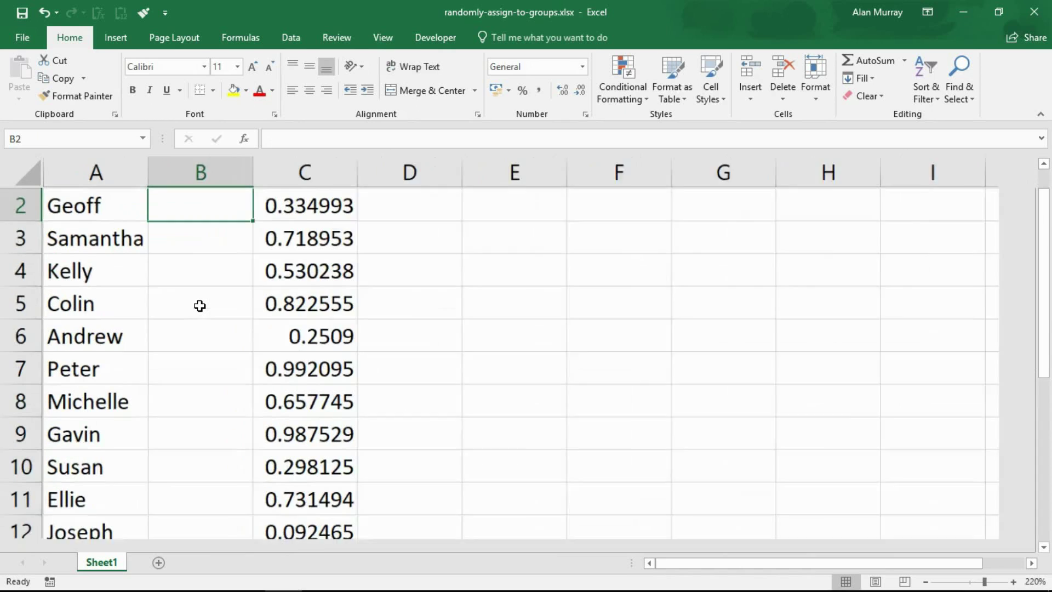
{"action": "scroll", "coordinate": [200, 305], "scroll_direction": "up", "scroll_amount": 3, "text": "ctrl"}
{"action": "scroll", "coordinate": [200, 305], "scroll_direction": "up", "scroll_amount": 1}
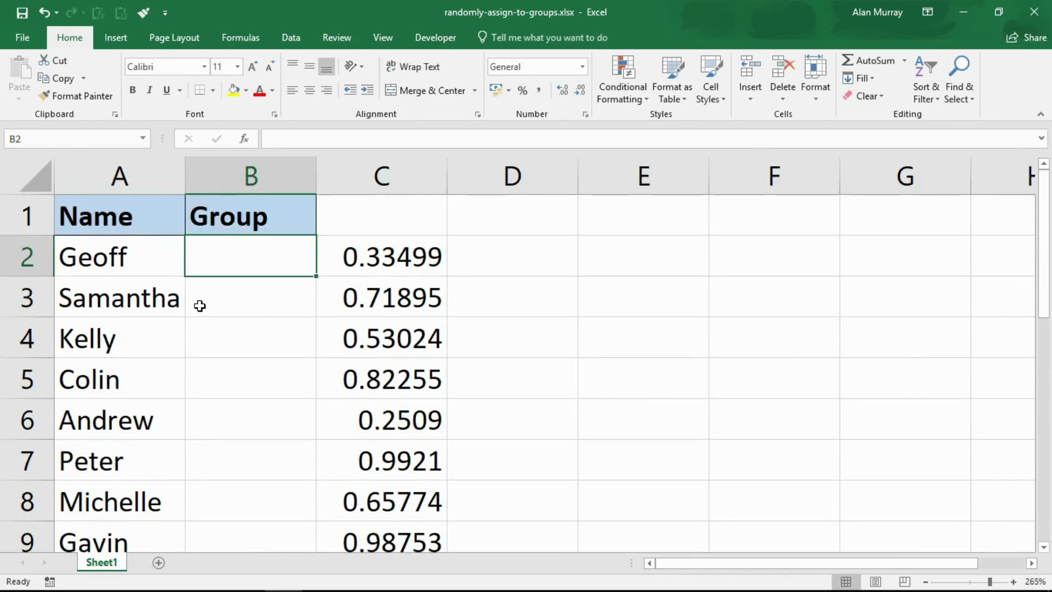
{"action": "type", "text": "=ch"}
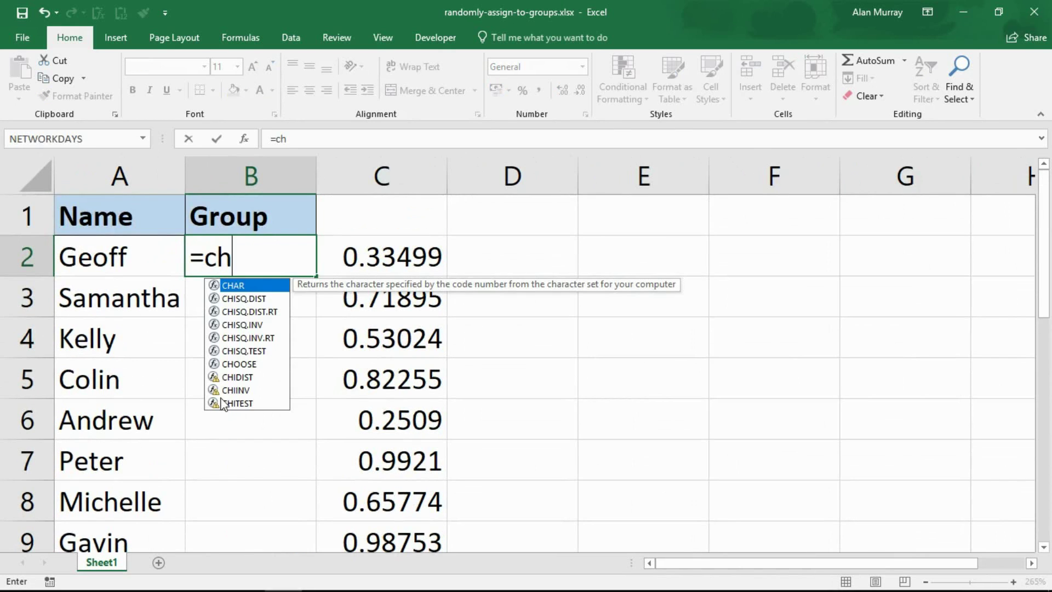
{"action": "left_click", "coordinate": [250, 365]}
{"action": "double_click", "coordinate": [250, 364]}
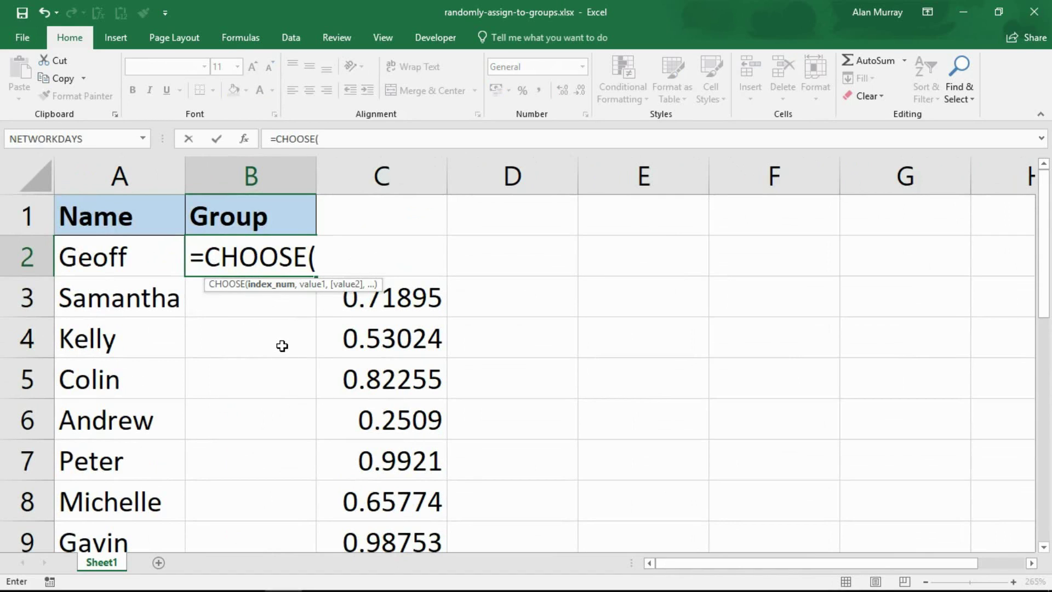
{"action": "type", "text": "rank"}
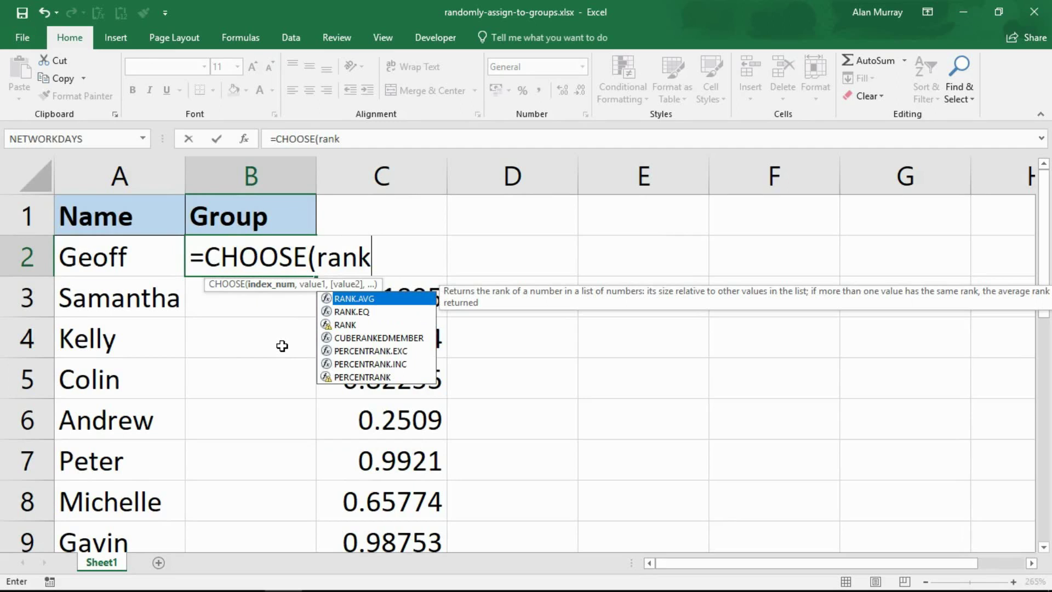
{"action": "double_click", "coordinate": [355, 324]}
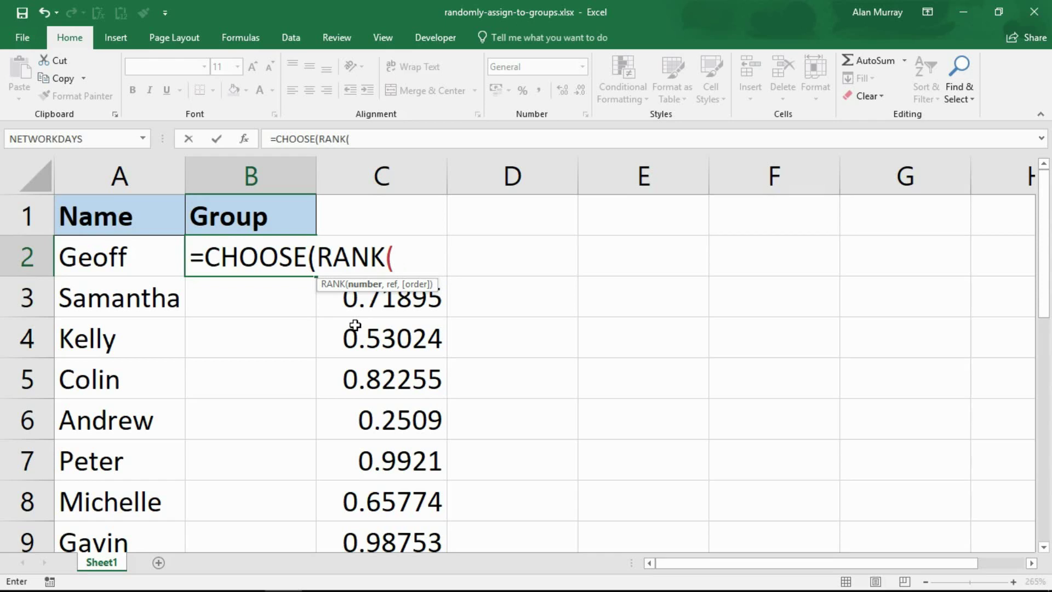
Rank C2 against the absolute range $C$2:$C$13 and divide by 4
{"action": "type", "text": "C2"}
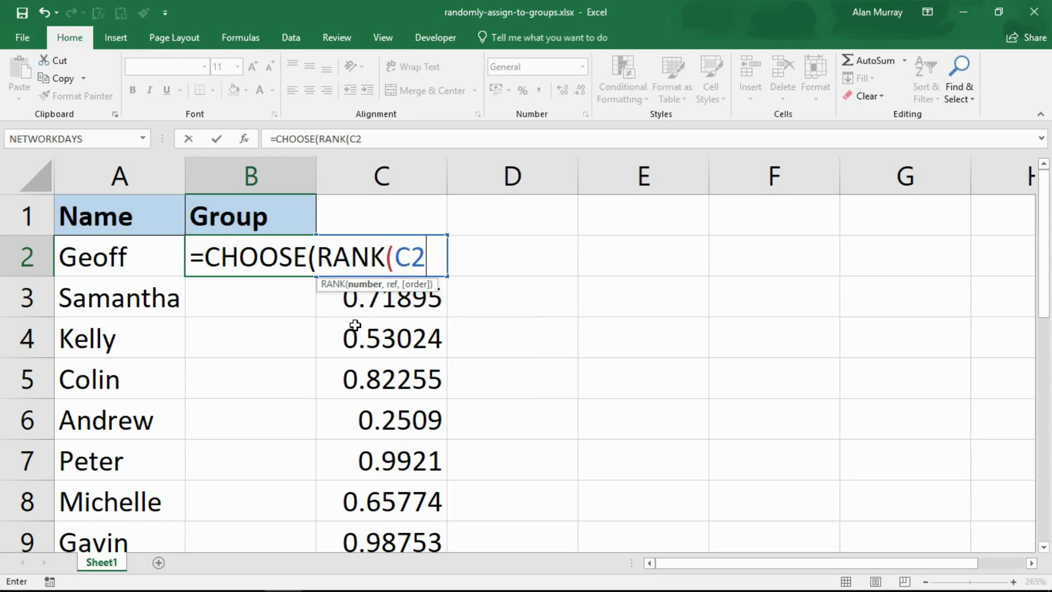
{"action": "type", "text": ","}
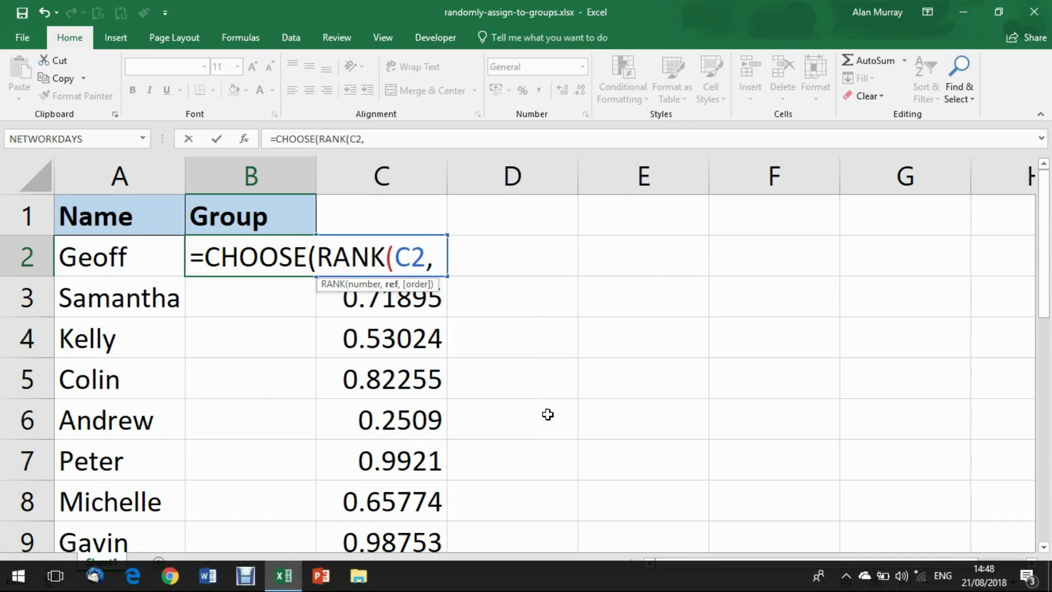
{"action": "scroll", "coordinate": [548, 415], "scroll_direction": "down", "scroll_amount": 3}
{"action": "left_click_drag", "start_coordinate": [389, 333], "coordinate": [404, 178]}
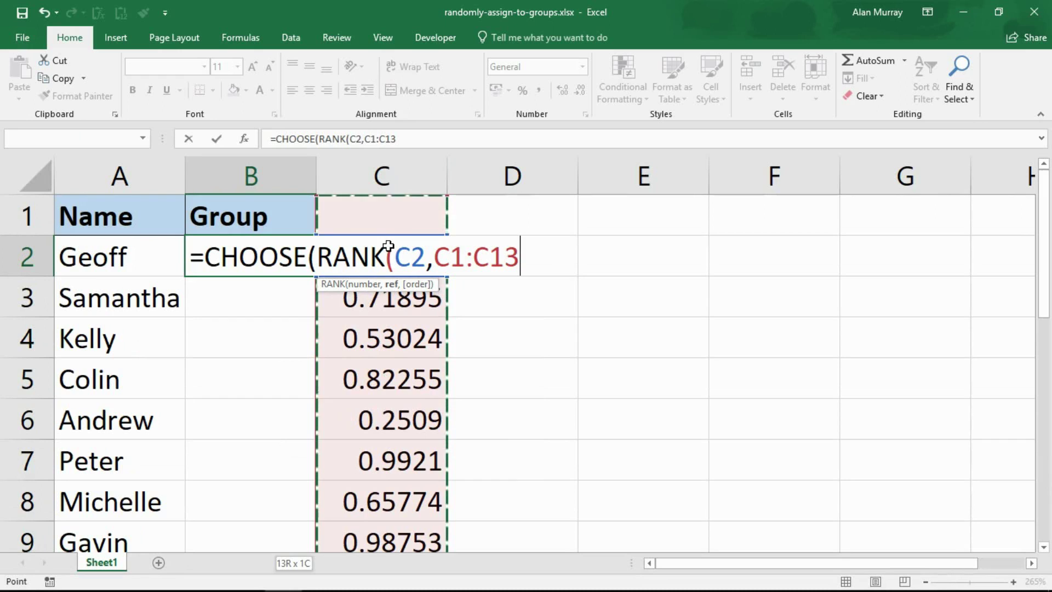
{"action": "left_click_drag", "start_coordinate": [388, 246], "coordinate": [388, 249]}
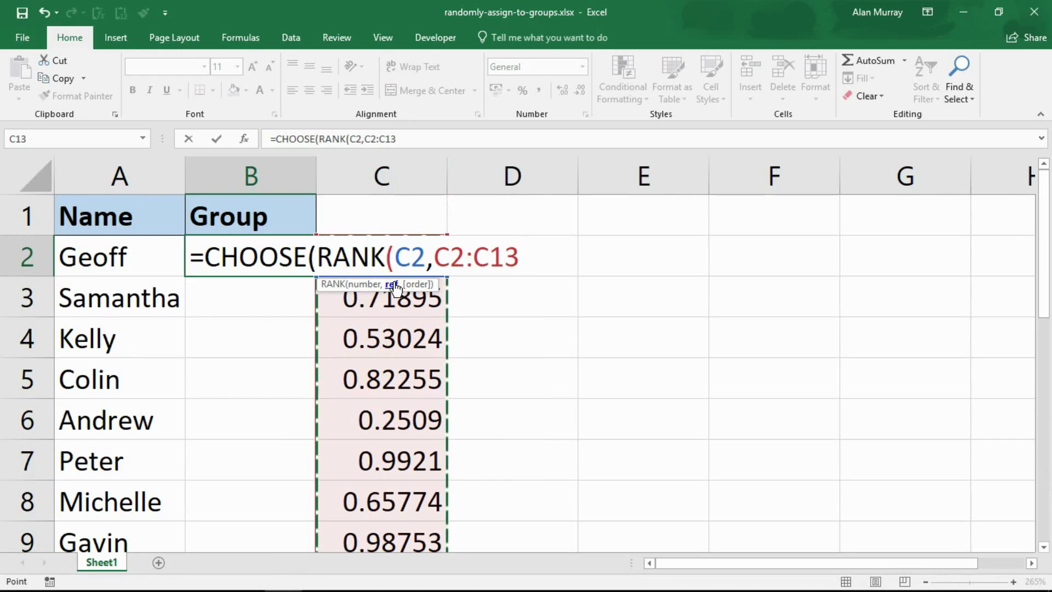
{"action": "key", "text": "F4"}
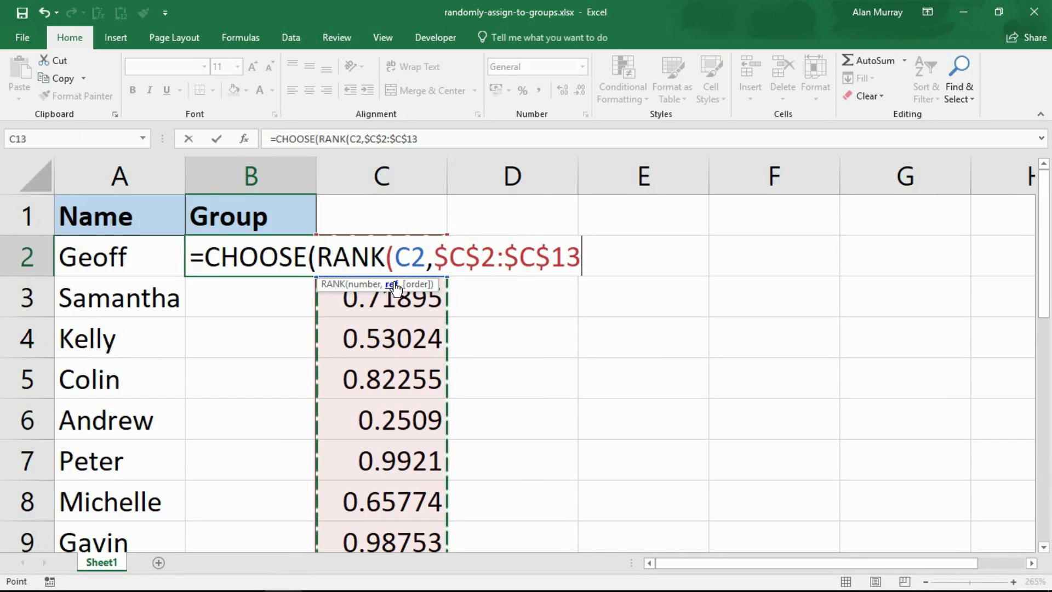
{"action": "type", "text": ")/"}
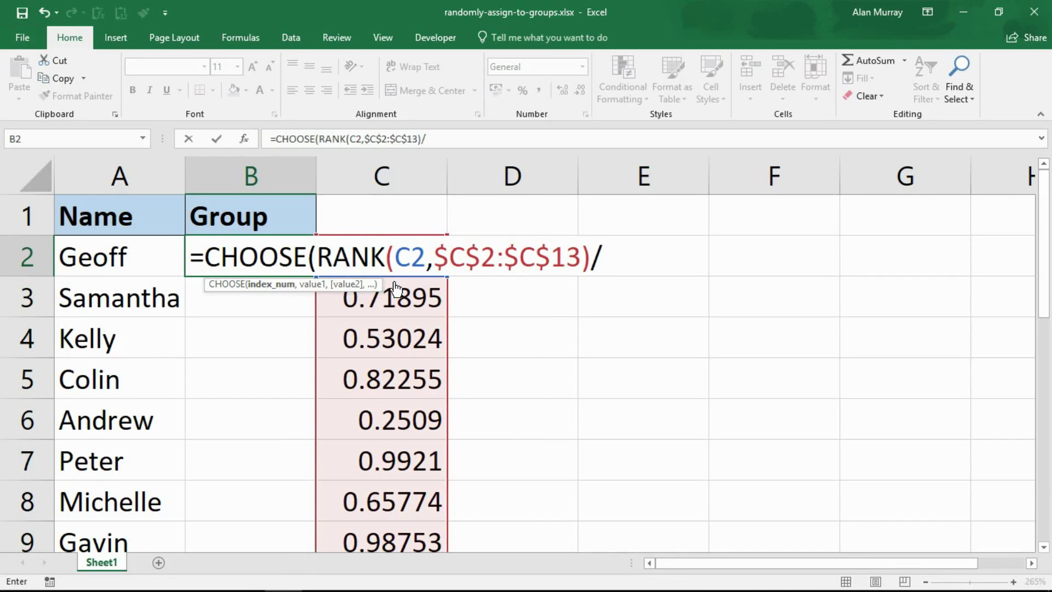
{"action": "type", "text": "4"}
Try an F2 reference as the divisor, then restore it to 4
{"action": "key", "text": "F2"}
{"action": "key", "text": "shift+Left"}
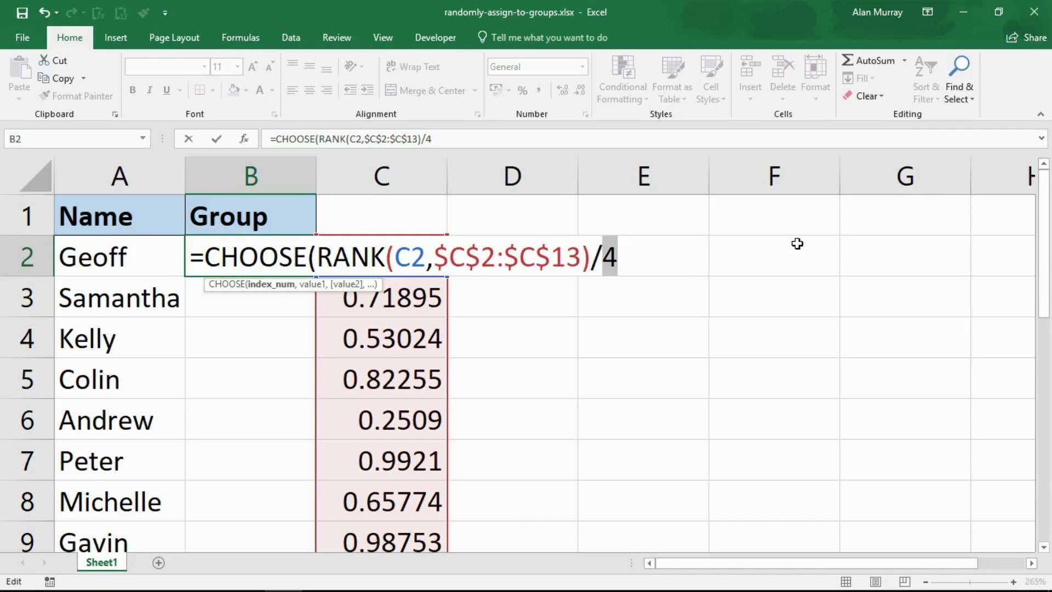
{"action": "left_click", "coordinate": [755, 251]}
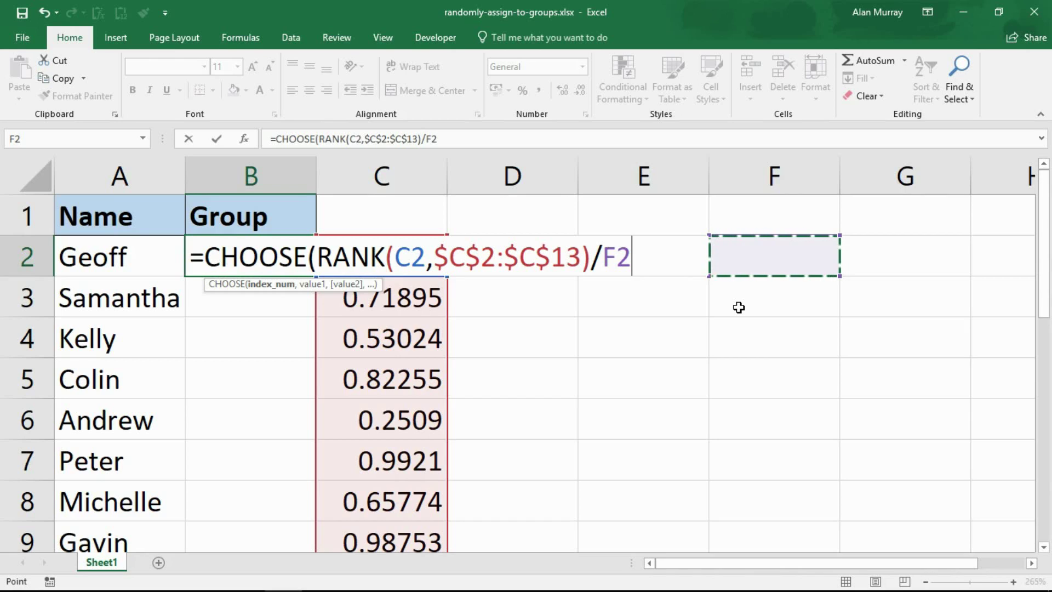
{"action": "key", "text": "BackSpace"}
{"action": "key", "text": "BackSpace"}
{"action": "type", "text": "4"}
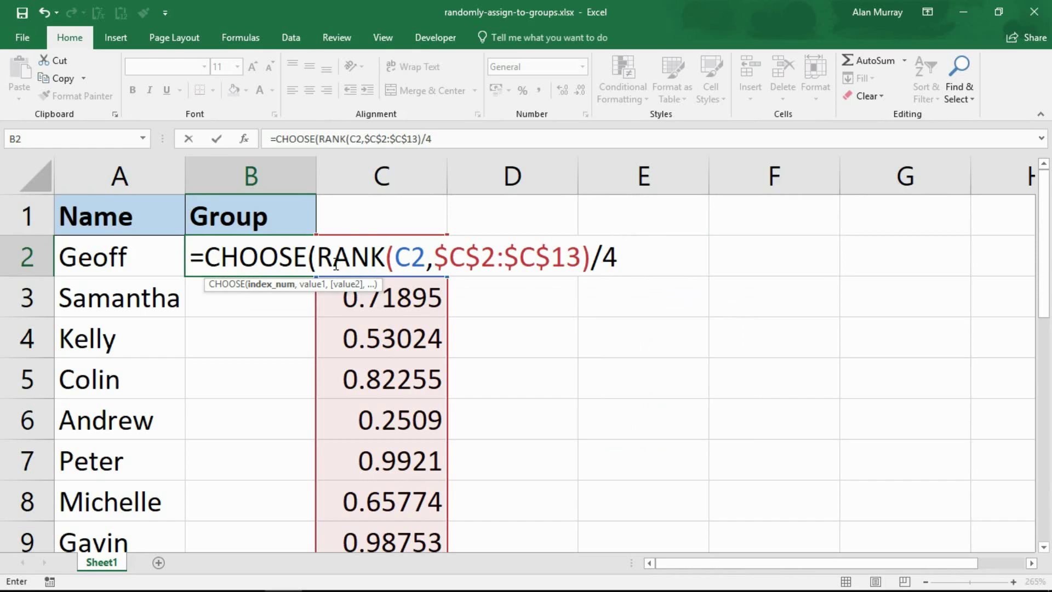
Wrap RANK(C2,$C$2:$C$13)/4 in ROUNDUP with 0 digits
{"action": "left_click_drag", "start_coordinate": [318, 262], "coordinate": [618, 262]}
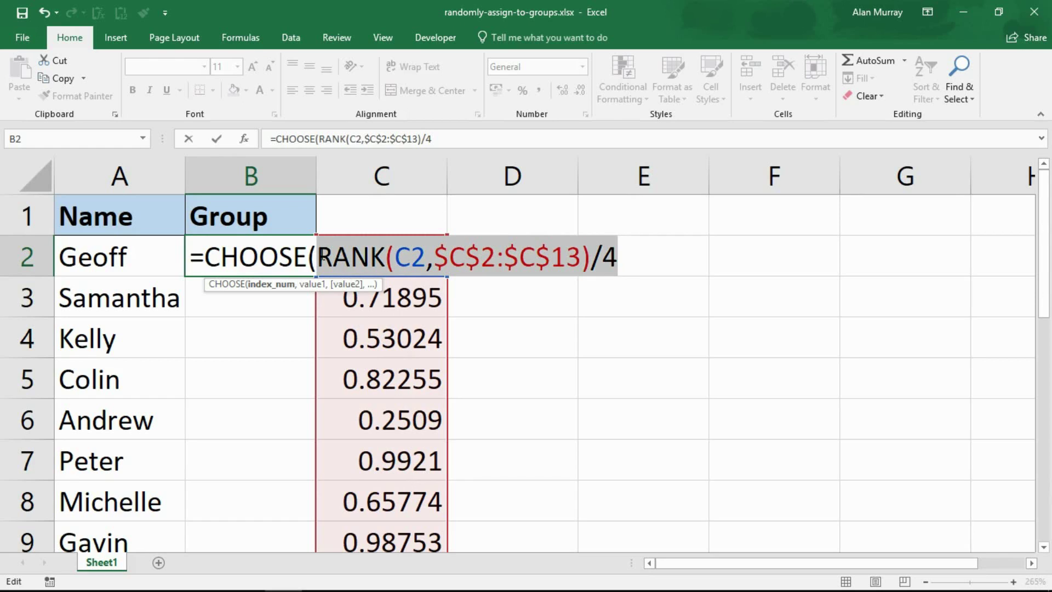
{"action": "left_click", "coordinate": [319, 255]}
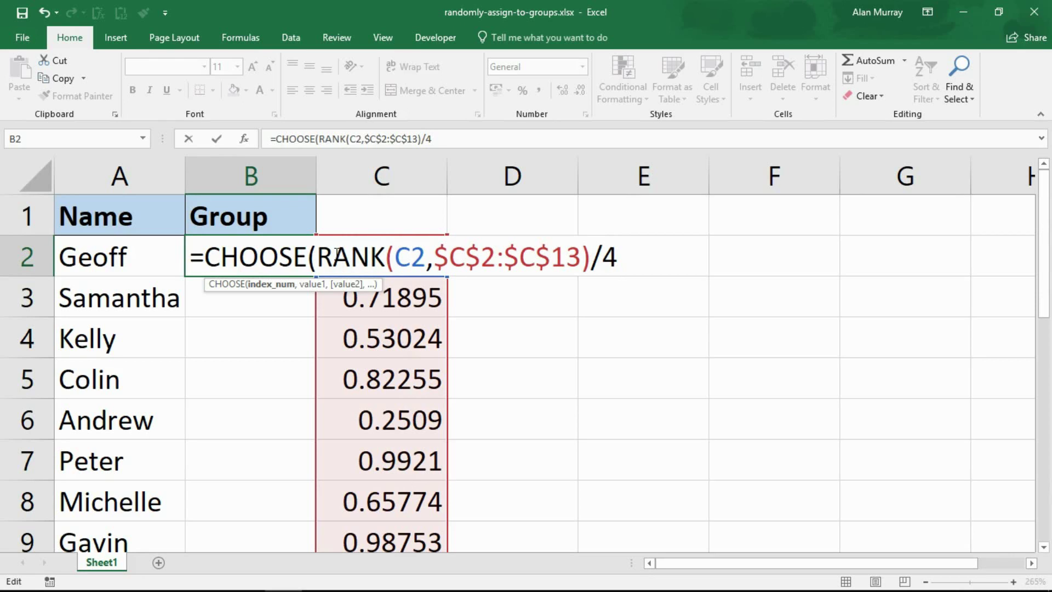
{"action": "type", "text": "rou"}
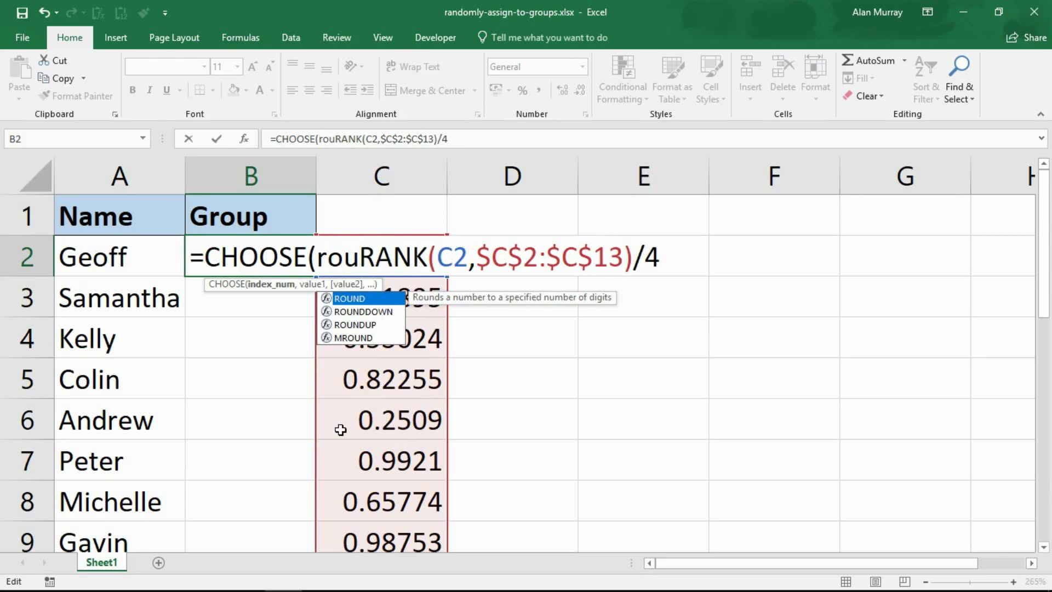
{"action": "double_click", "coordinate": [371, 325]}
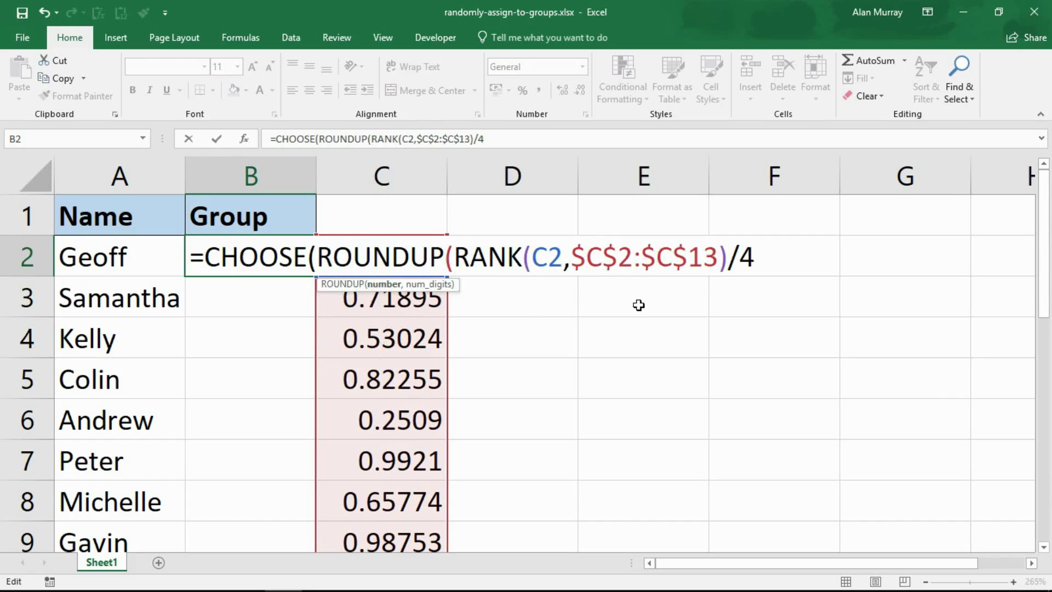
{"action": "left_click", "coordinate": [767, 259]}
{"action": "type", "text": ",0)"}
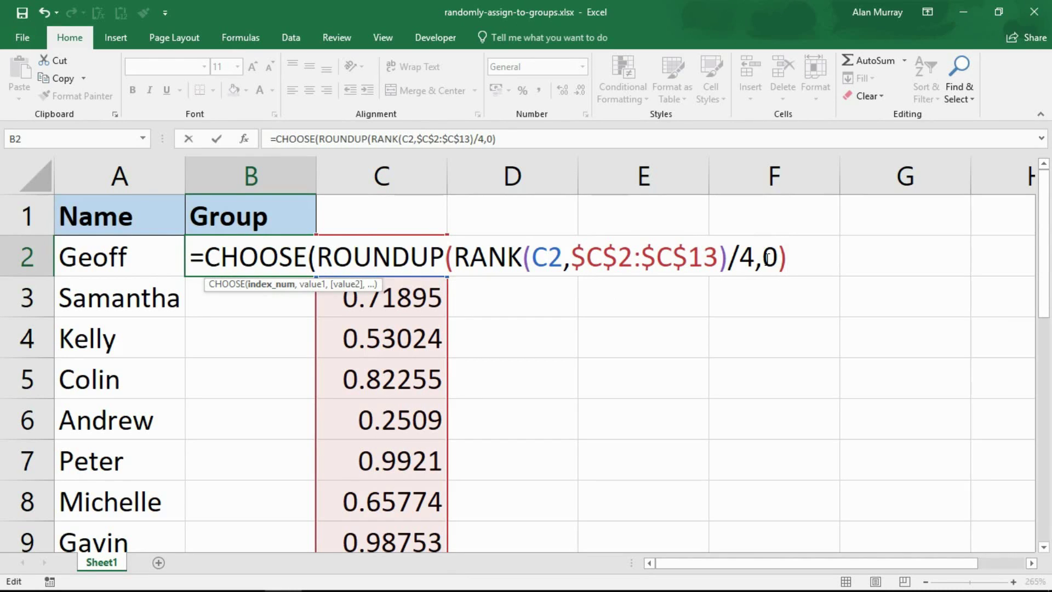
Add the choices "Red","Blue","Green" to close the CHOOSE formula
{"action": "double_click", "coordinate": [366, 255]}
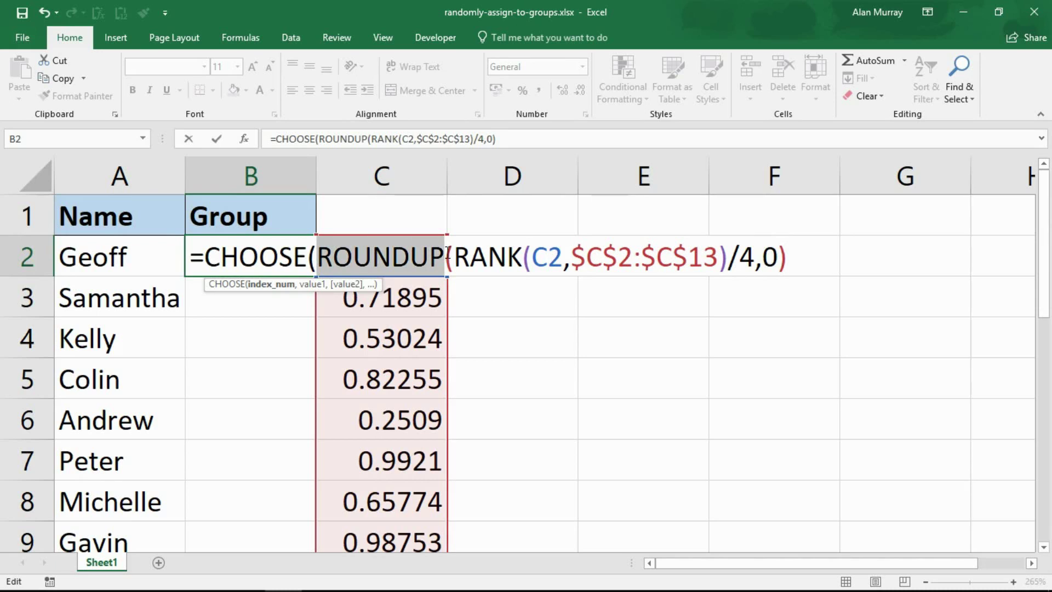
{"action": "left_click", "coordinate": [799, 258]}
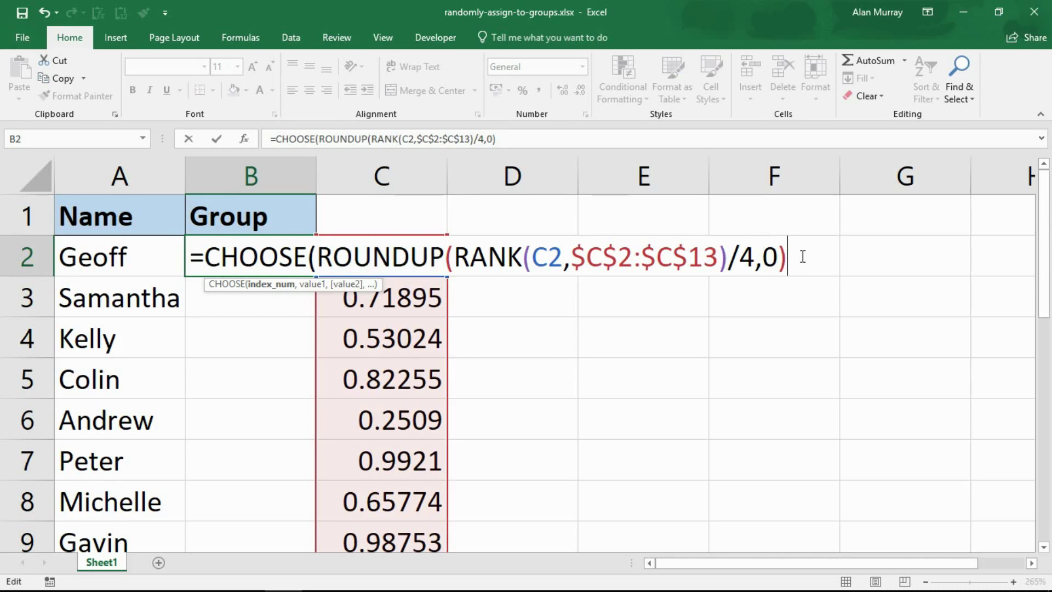
{"action": "type", "text": ","}
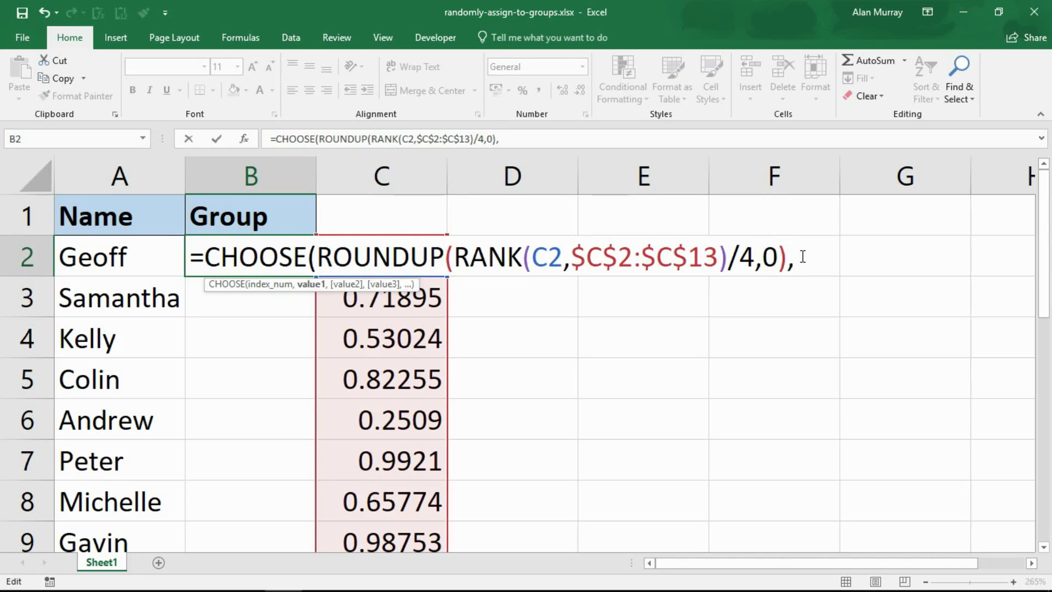
{"action": "type", "text": "\"Red\",\"Blu"}
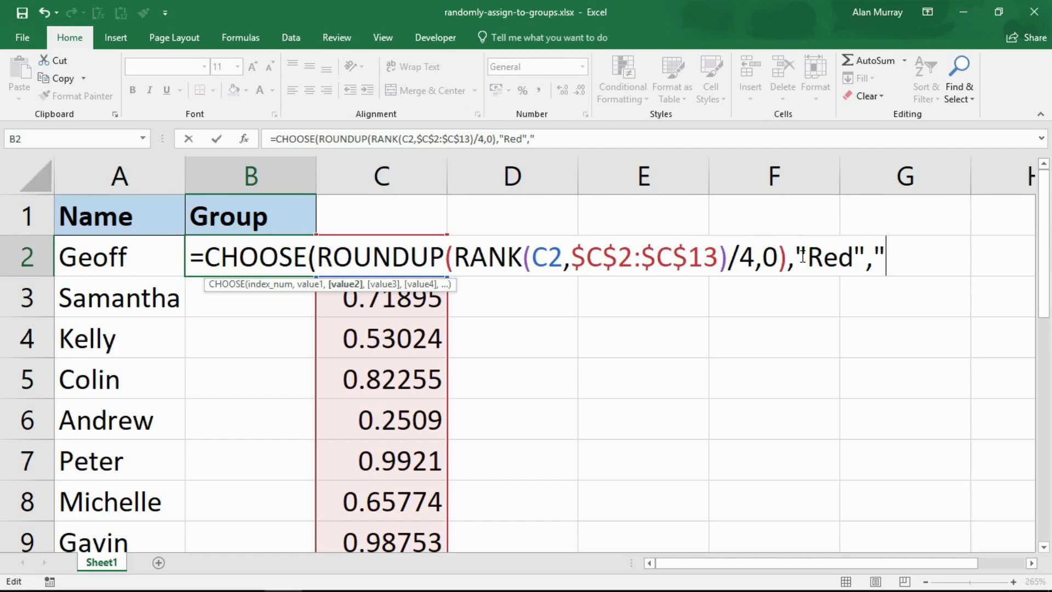
{"action": "type", "text": "e\""}
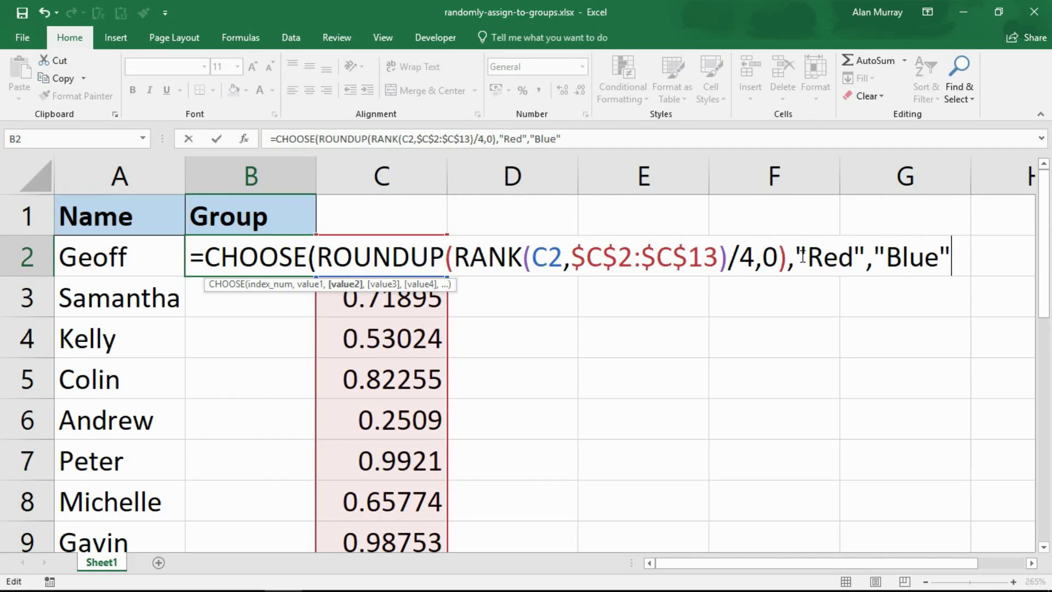
{"action": "type", "text": ",\"Green"}
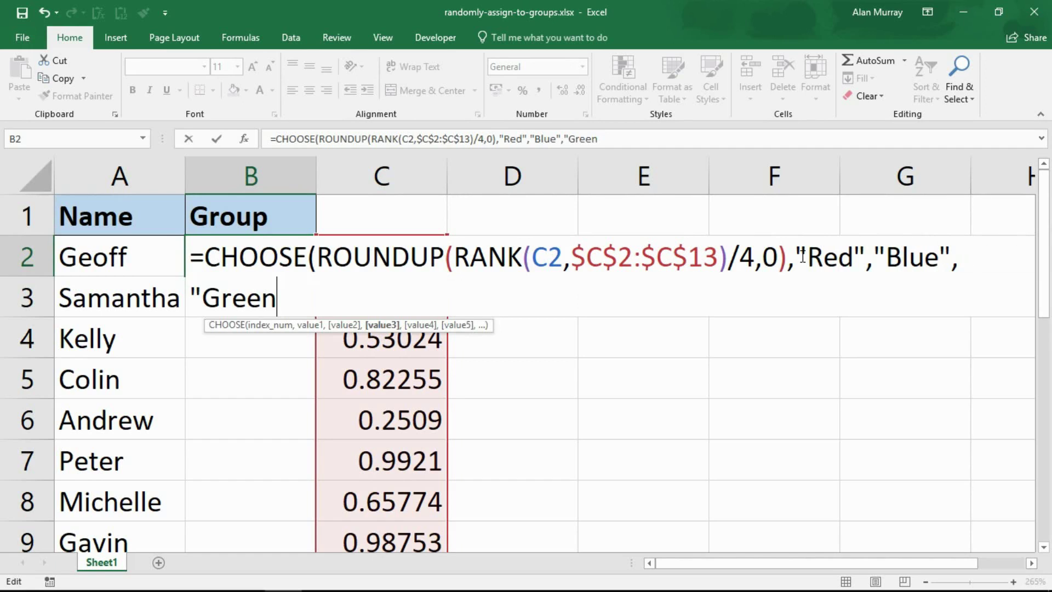
{"action": "type", "text": "\")"}
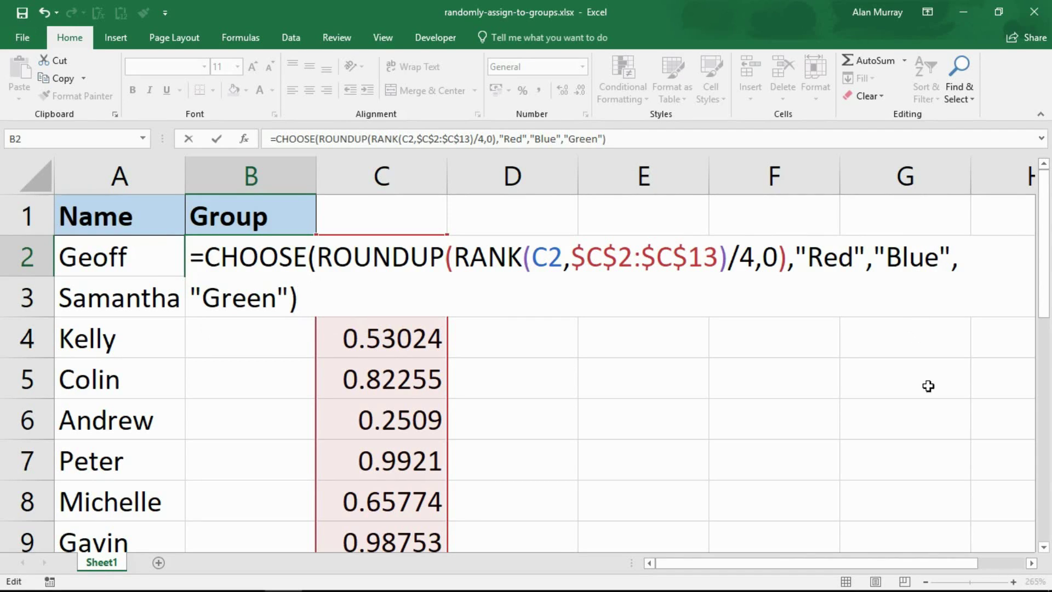
Commit the CHOOSE/ROUNDUP/RANK formula in B2 and fill it down to B13
{"action": "left_click", "coordinate": [1032, 563]}
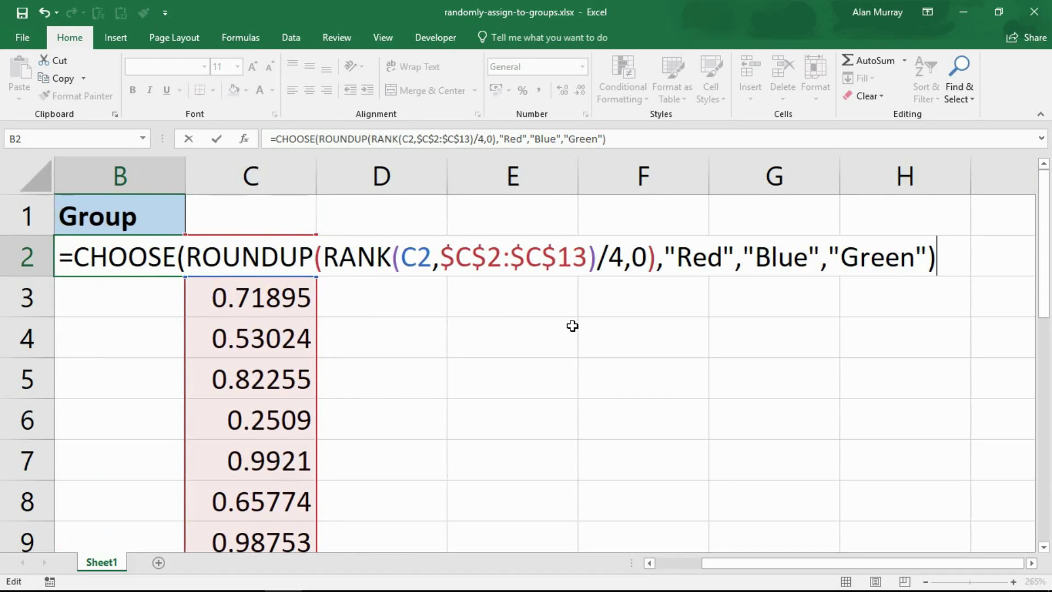
{"action": "left_click_drag", "start_coordinate": [692, 266], "coordinate": [915, 266]}
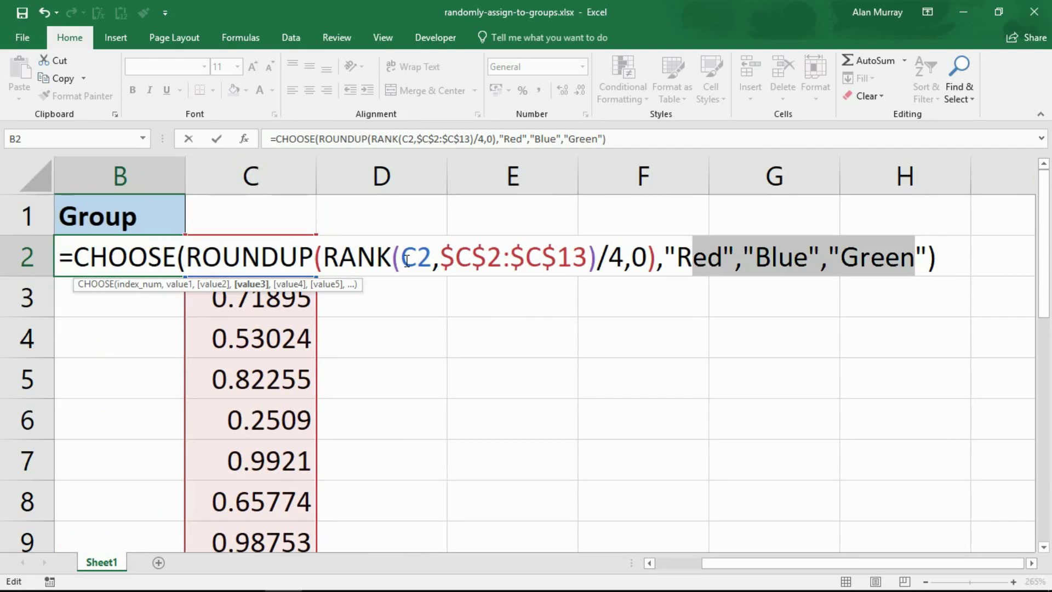
{"action": "left_click", "coordinate": [407, 260]}
{"action": "key", "text": "Return"}
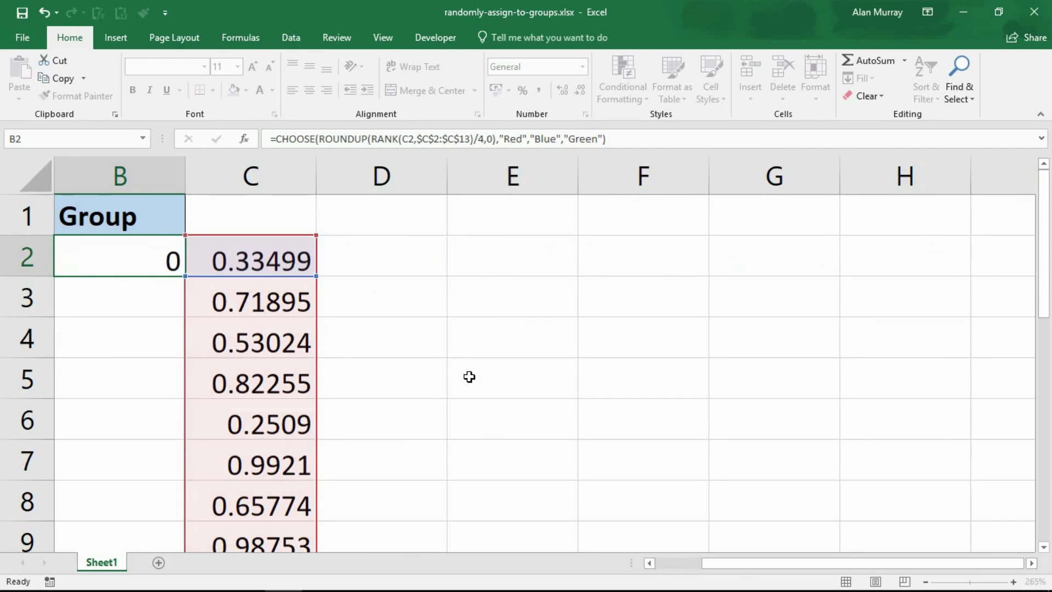
{"action": "left_click", "coordinate": [180, 269]}
{"action": "double_click", "coordinate": [186, 275]}
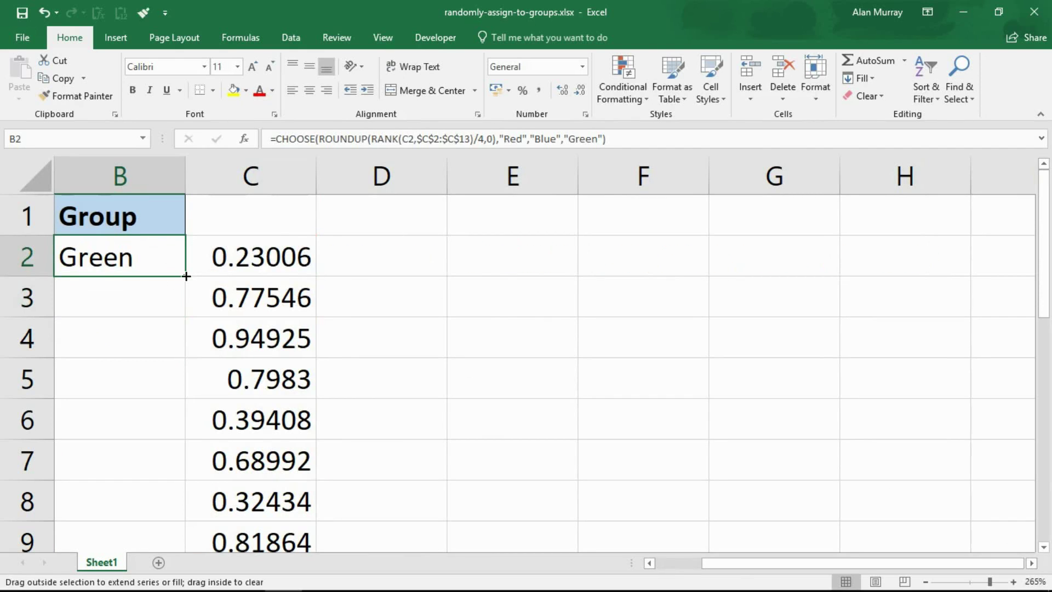
{"action": "scroll", "coordinate": [185, 277], "scroll_direction": "down", "scroll_amount": 6, "text": "ctrl"}
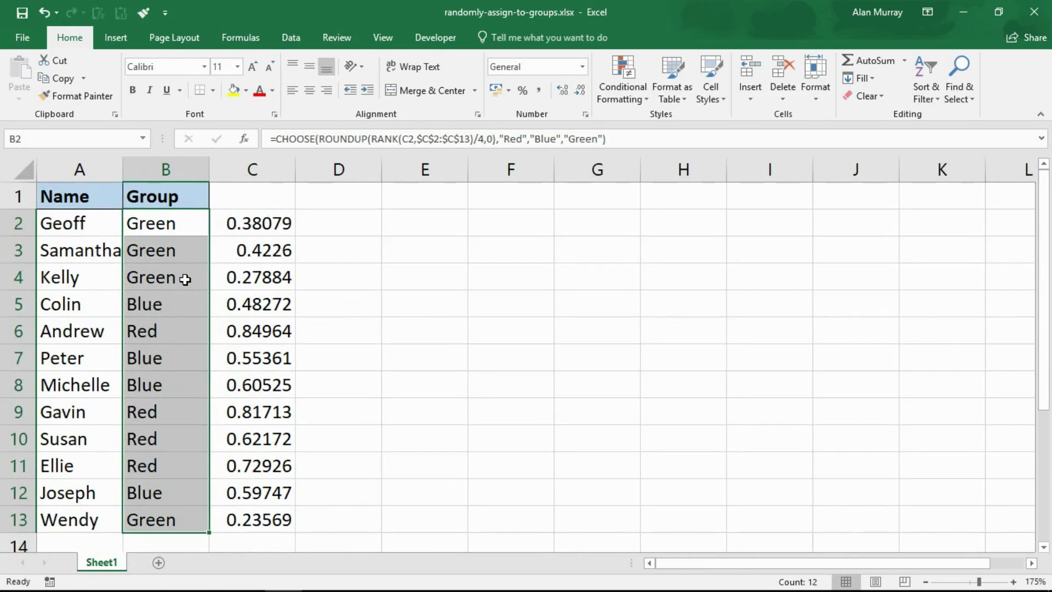
Select each colour's cells to confirm four Green, four Red and four Blue names
{"action": "left_click_drag", "start_coordinate": [192, 219], "coordinate": [190, 290]}
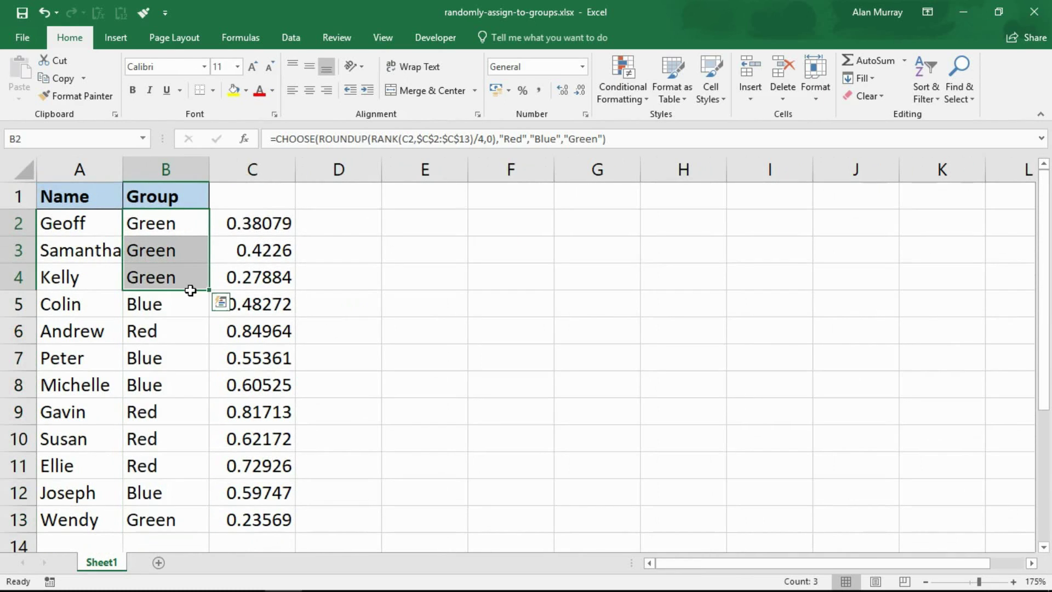
{"action": "left_click", "coordinate": [184, 525]}
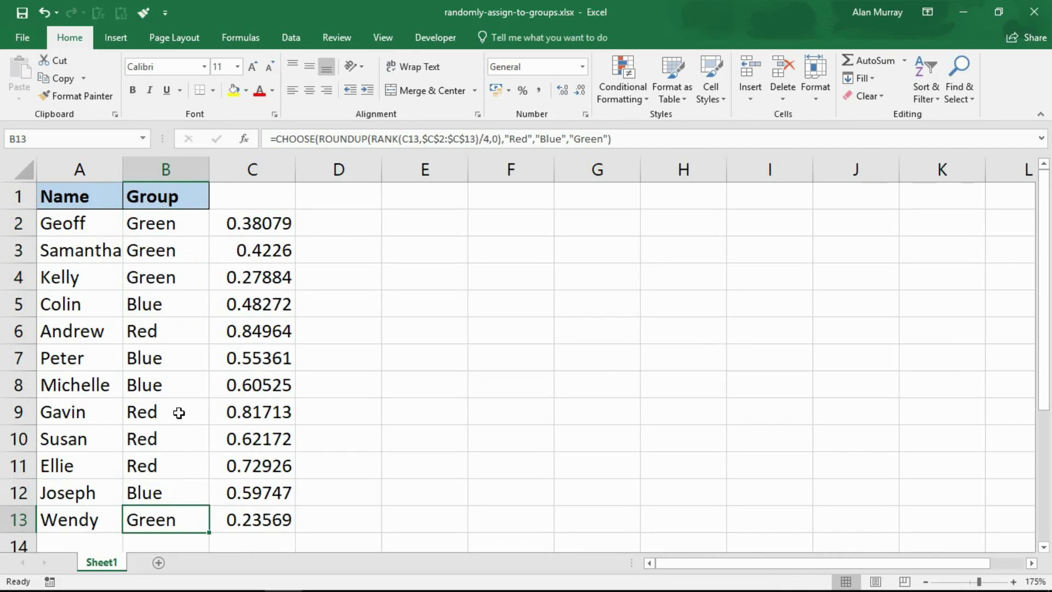
{"action": "left_click_drag", "start_coordinate": [179, 412], "coordinate": [176, 457]}
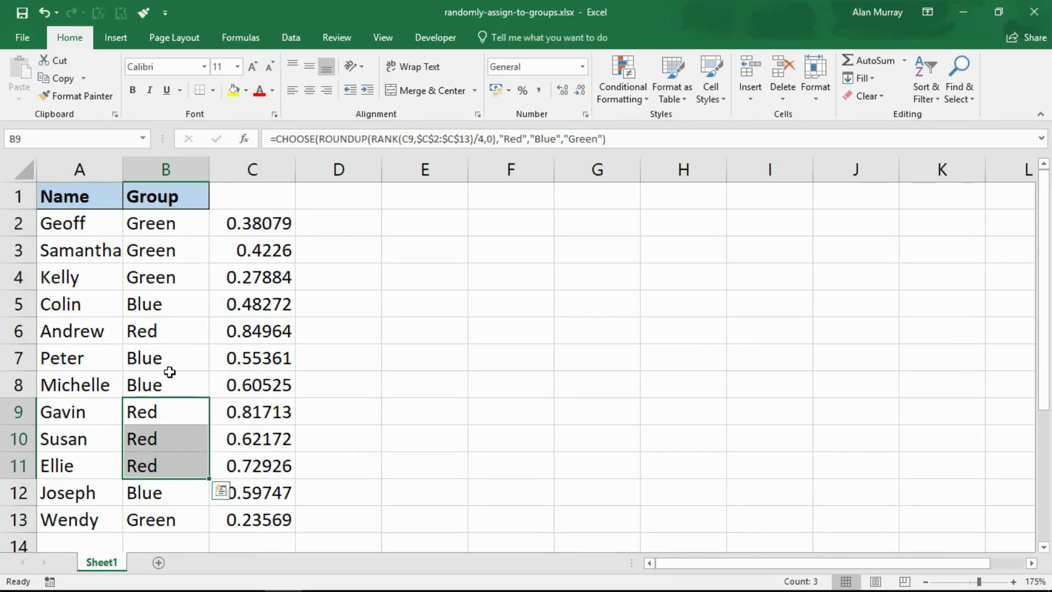
{"action": "left_click", "coordinate": [164, 326], "text": "ctrl"}
{"action": "left_click", "coordinate": [171, 310]}
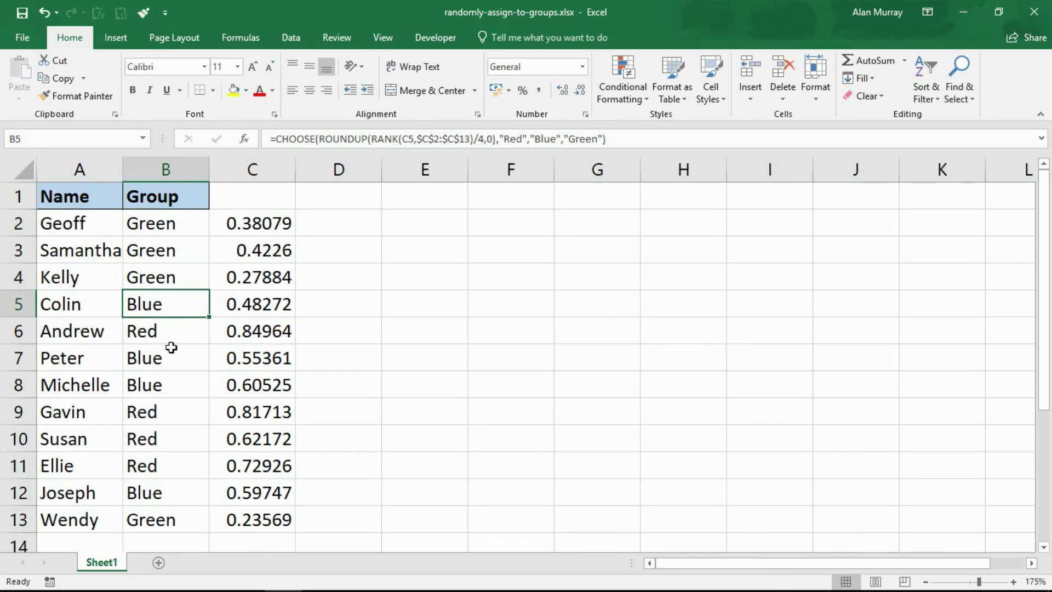
{"action": "left_click_drag", "start_coordinate": [171, 351], "coordinate": [169, 383], "text": "ctrl"}
{"action": "left_click", "coordinate": [147, 492], "text": "ctrl"}
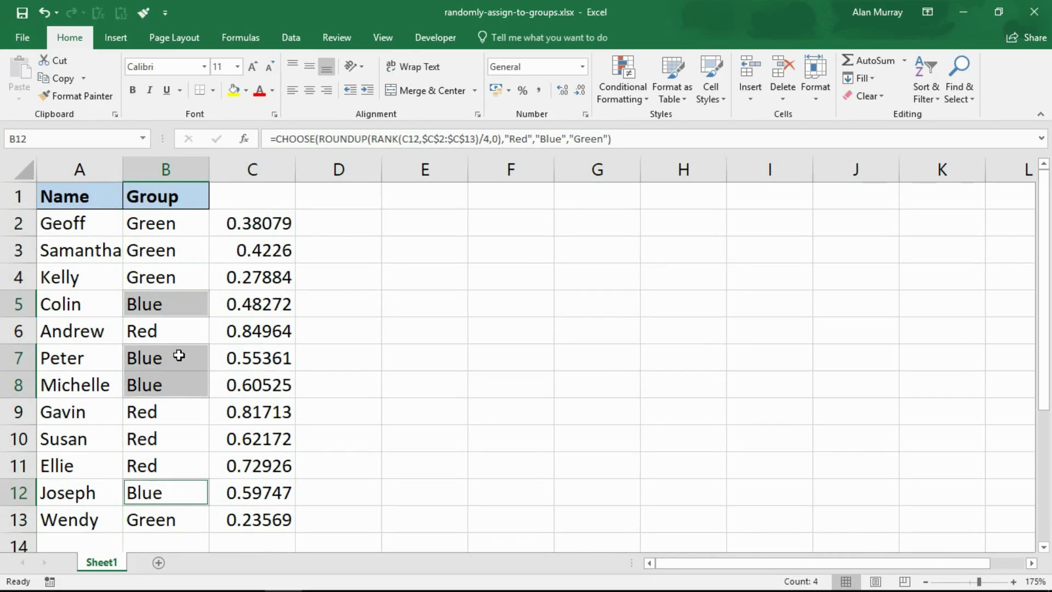
{"action": "left_click", "coordinate": [180, 265]}
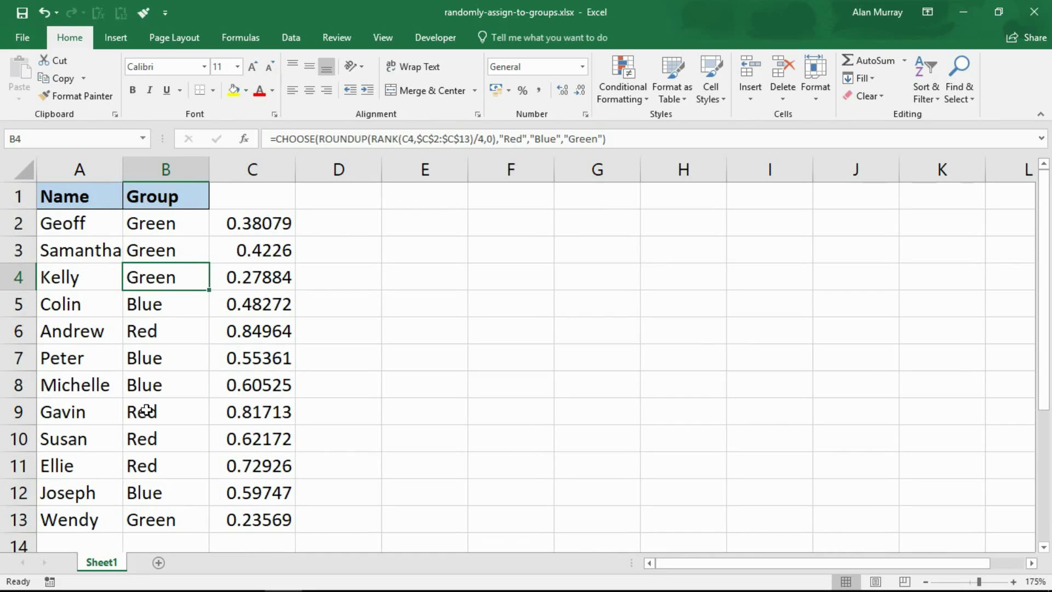
Reopen the B2 group formula for editing
{"action": "left_click", "coordinate": [244, 223]}
{"action": "left_click", "coordinate": [150, 224]}
{"action": "double_click", "coordinate": [151, 225]}
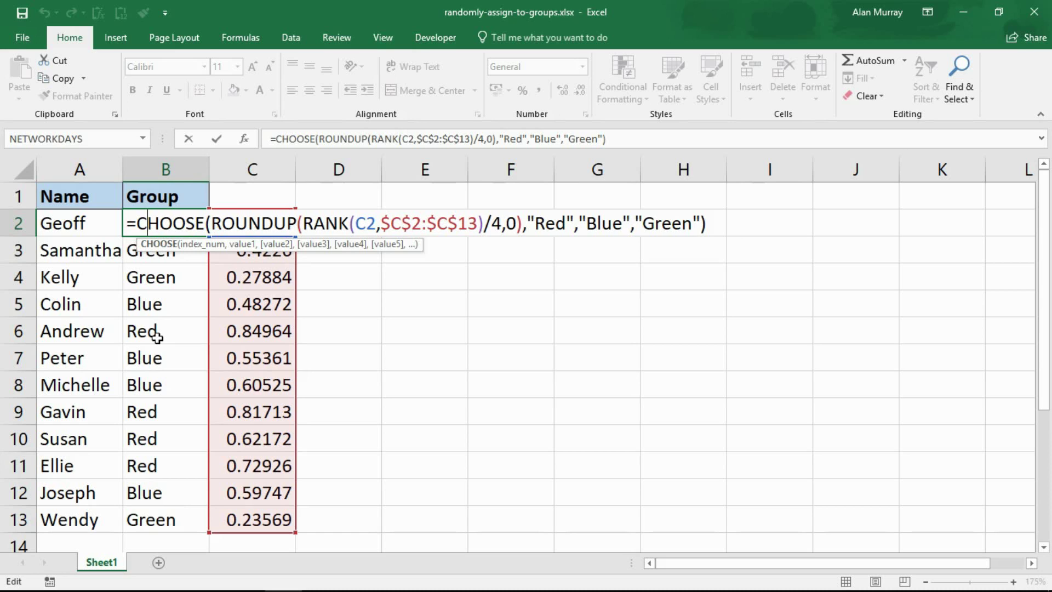
Recommit the formulas in B2, B7 and B6 to reshuffle the RAND-based groups
{"action": "key", "text": "Return"}
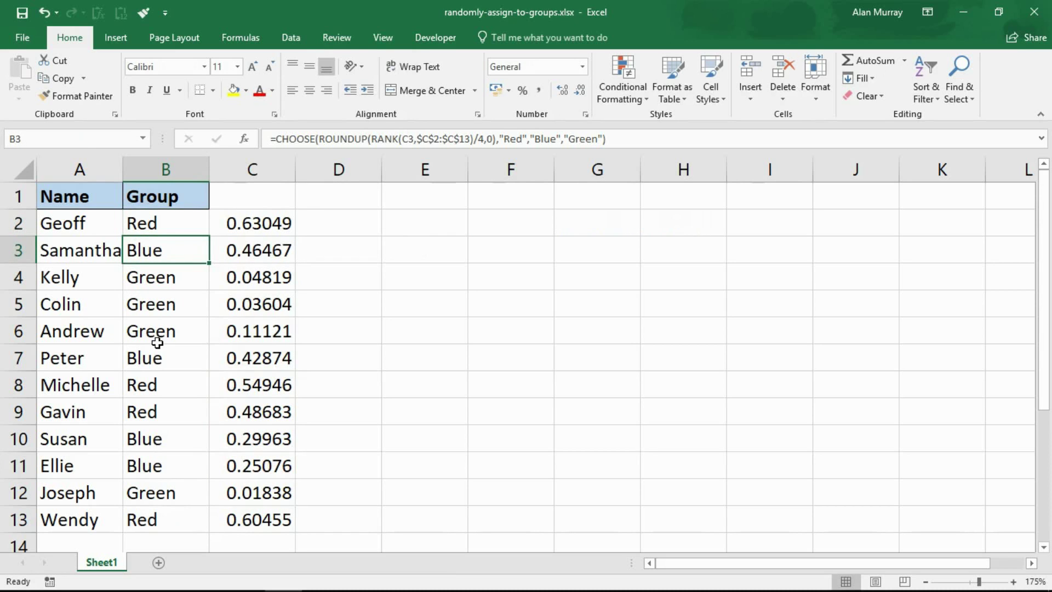
{"action": "double_click", "coordinate": [160, 360]}
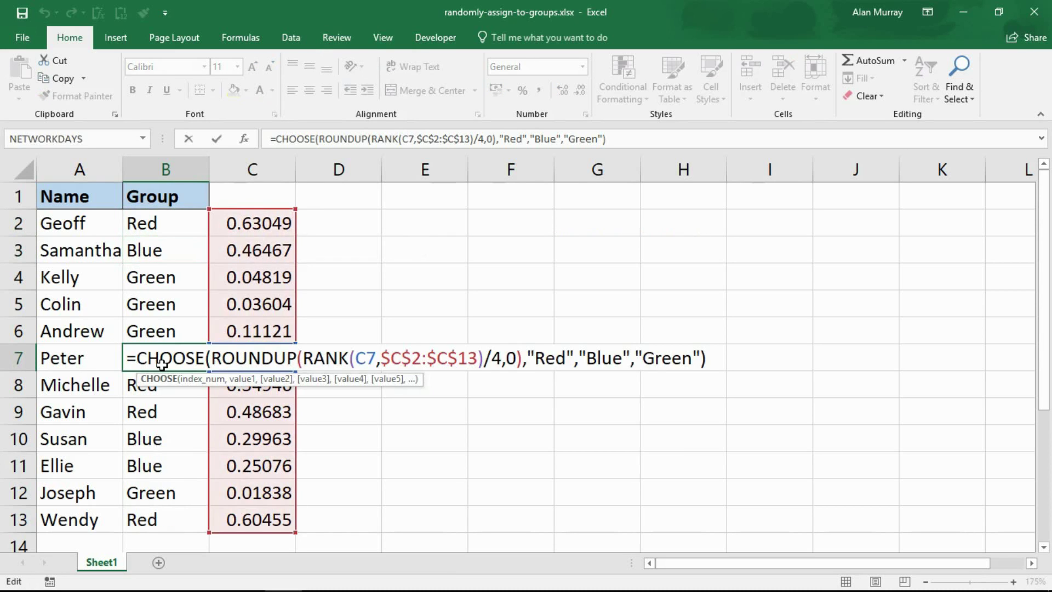
{"action": "key", "text": "Return"}
{"action": "left_click", "coordinate": [190, 336]}
{"action": "double_click", "coordinate": [190, 336]}
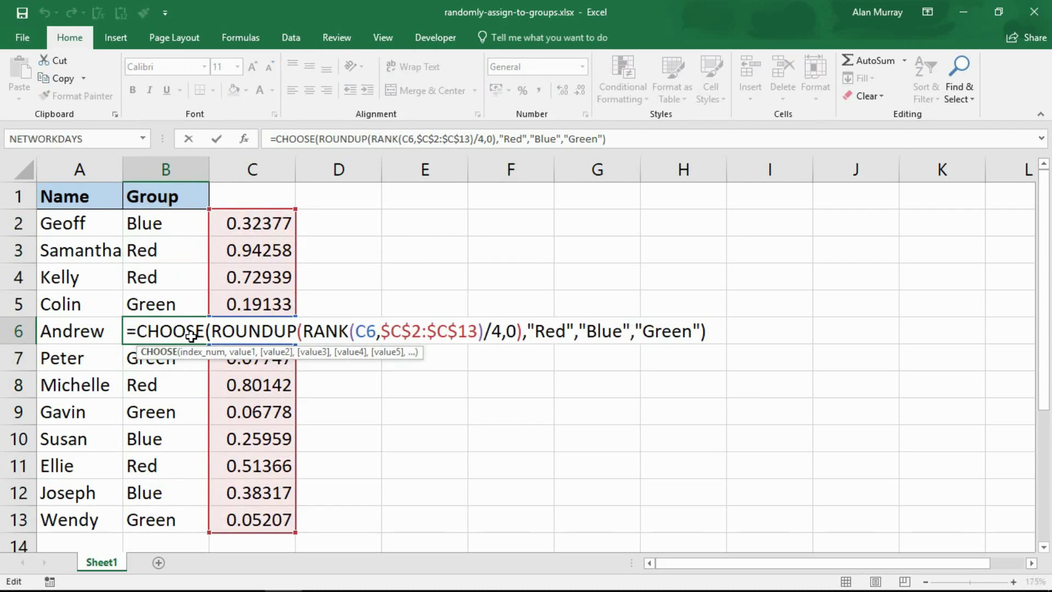
{"action": "key", "text": "Return"}
{"action": "left_click", "coordinate": [183, 294]}
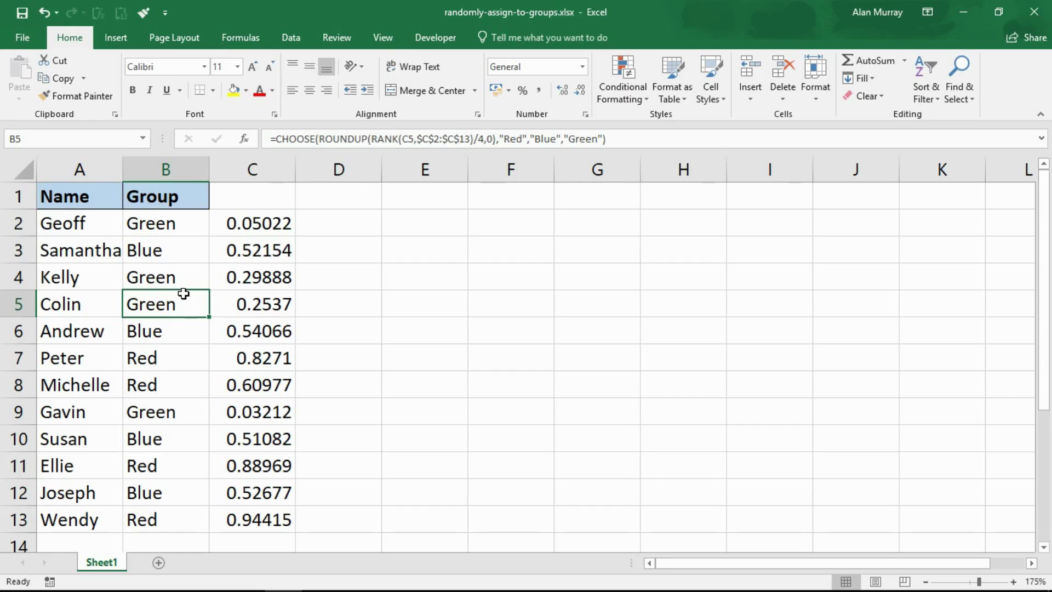
{"action": "left_click", "coordinate": [192, 220]}
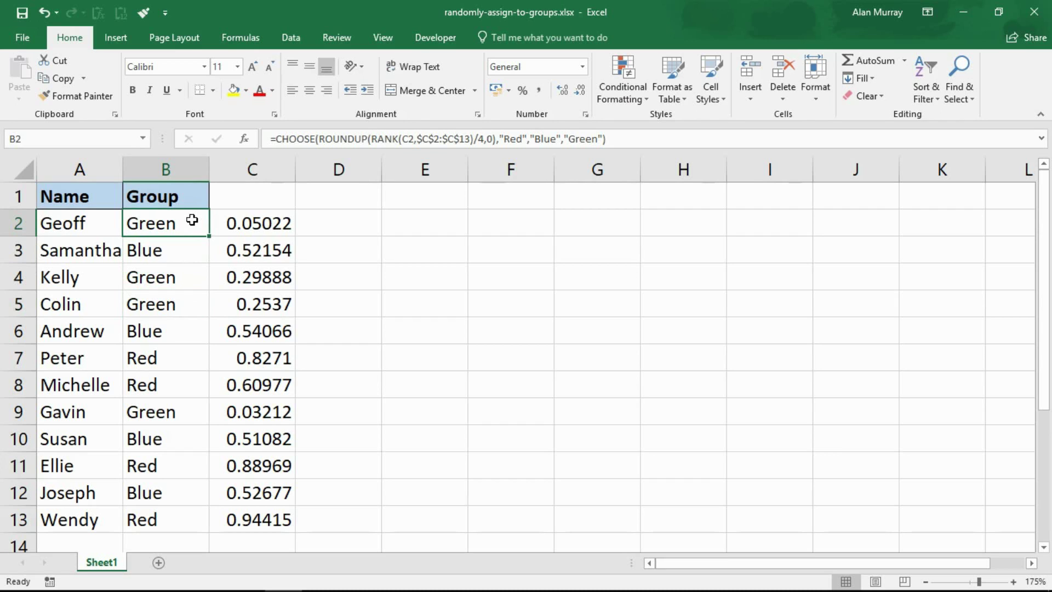
Drop C2:C13 back onto itself as Values Only, fixing the random numbers, then check the groups
{"action": "left_click_drag", "start_coordinate": [257, 218], "coordinate": [277, 522]}
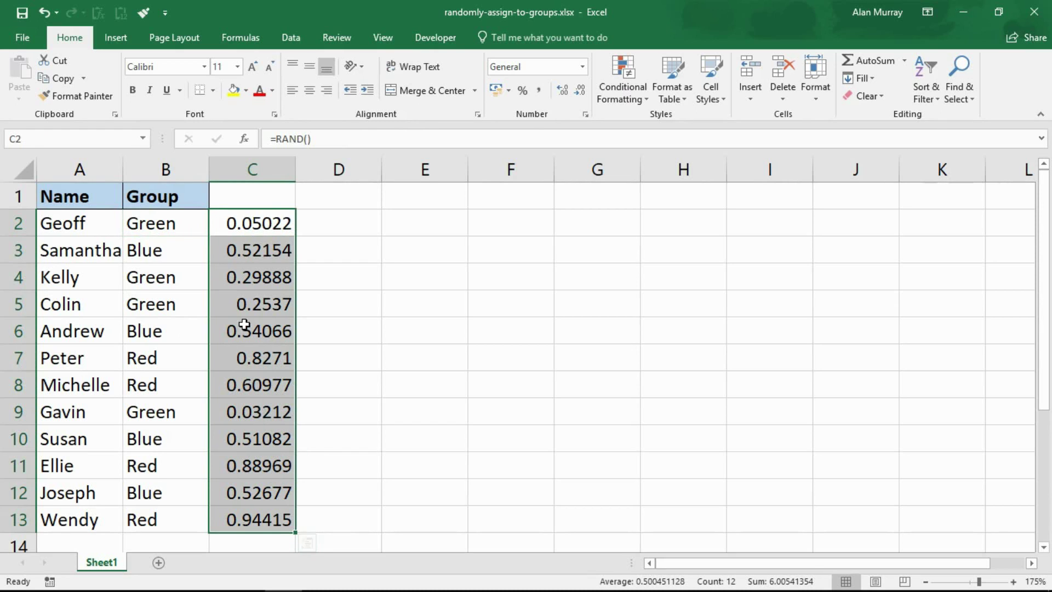
{"action": "left_click_drag", "start_coordinate": [242, 223], "coordinate": [250, 516]}
{"action": "mouse_move", "coordinate": [294, 472]}
{"action": "left_mouse_down"}
{"action": "mouse_move", "coordinate": [330, 479]}
{"action": "mouse_move", "coordinate": [281, 472]}
{"action": "left_mouse_up"}
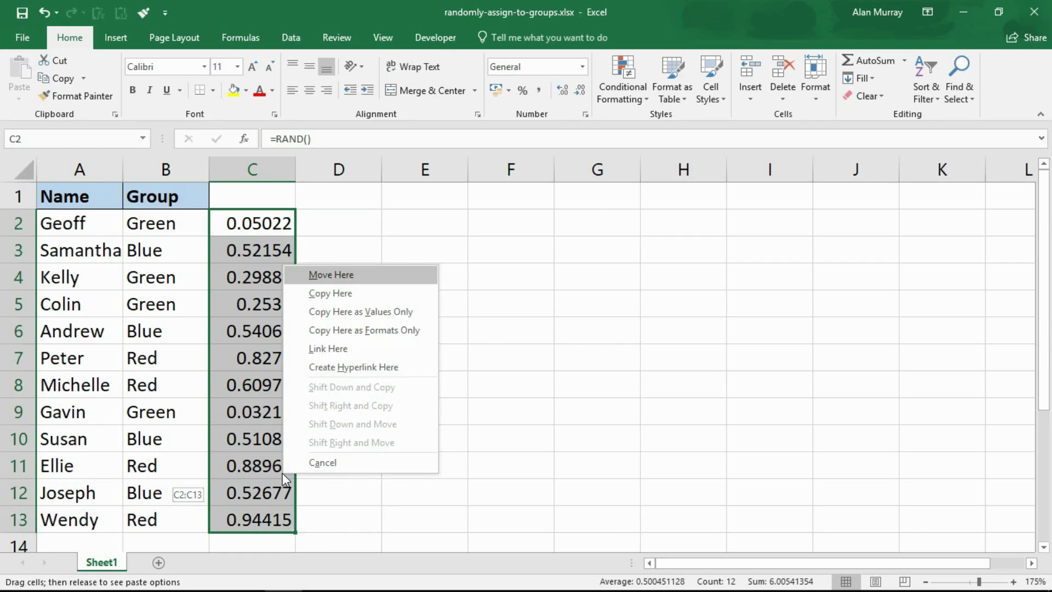
{"action": "left_click", "coordinate": [358, 321]}
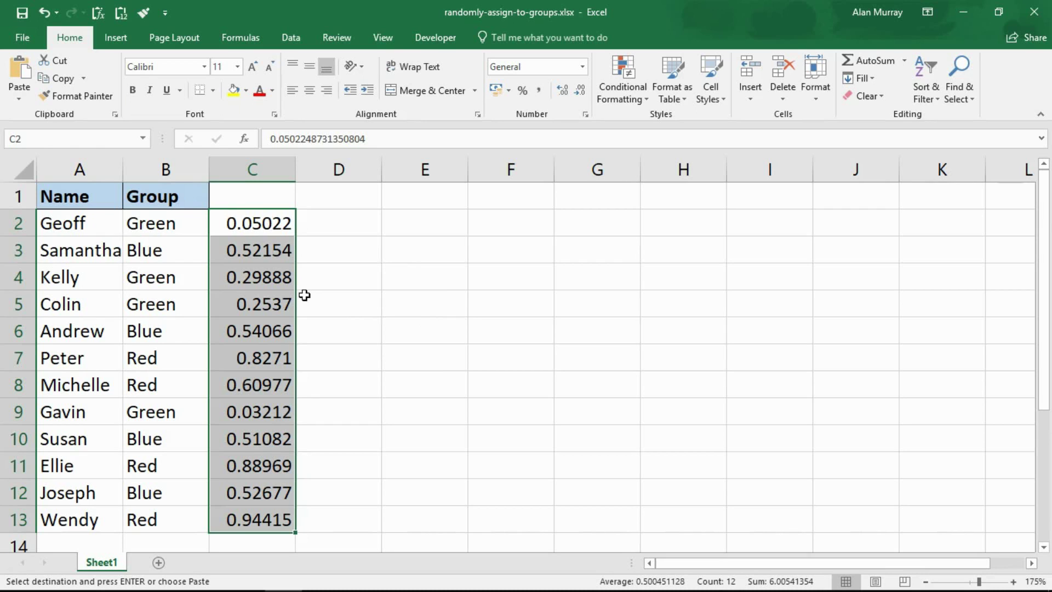
{"action": "left_click_drag", "start_coordinate": [169, 228], "coordinate": [167, 519]}
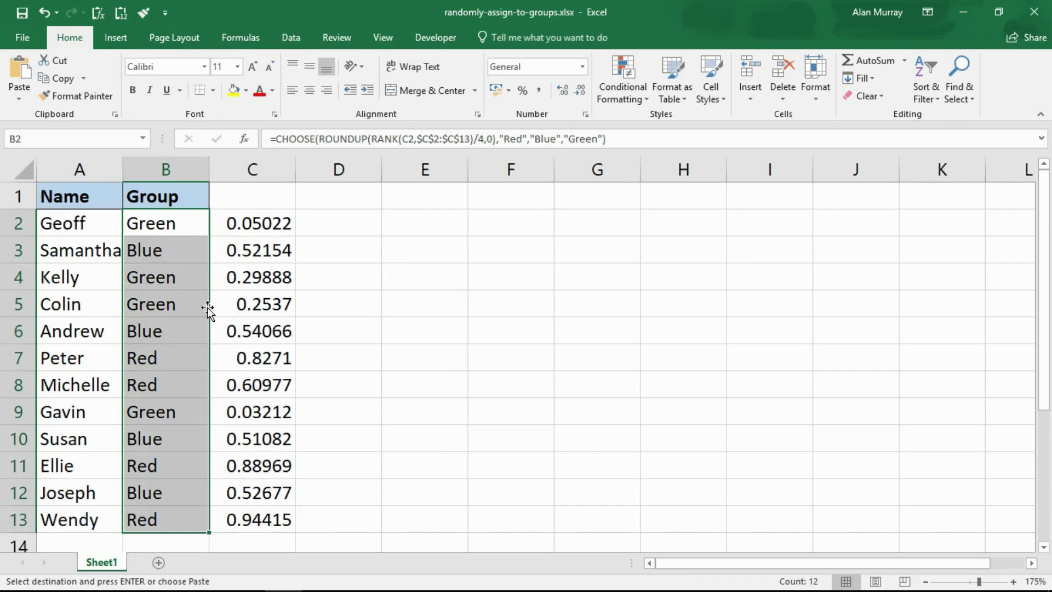
{"action": "left_click", "coordinate": [181, 298]}
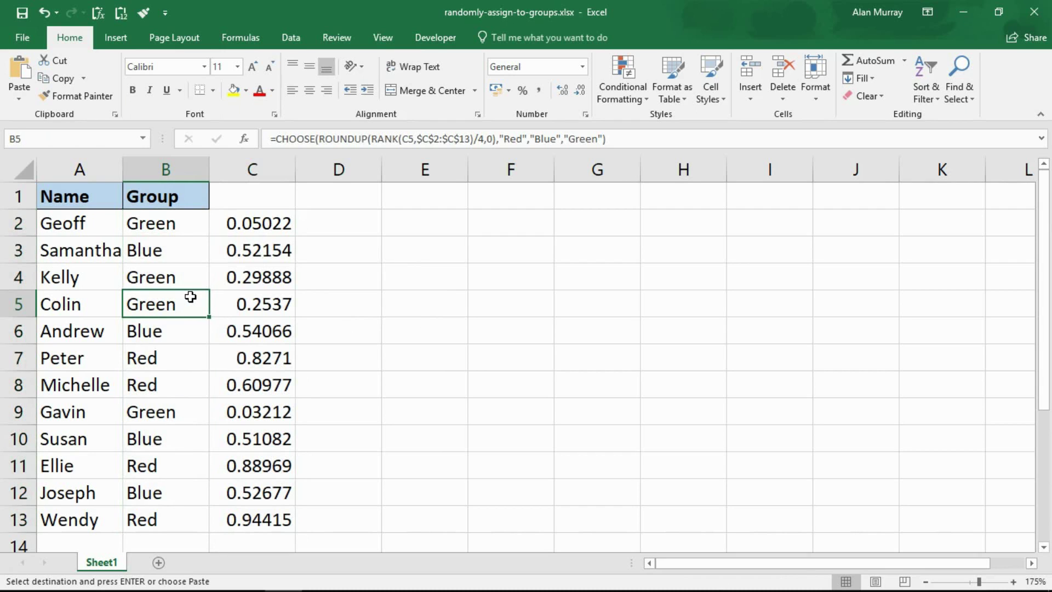
Check on the Formulas tab that Calculation Options remain set to Automatic
{"action": "left_click", "coordinate": [238, 38]}
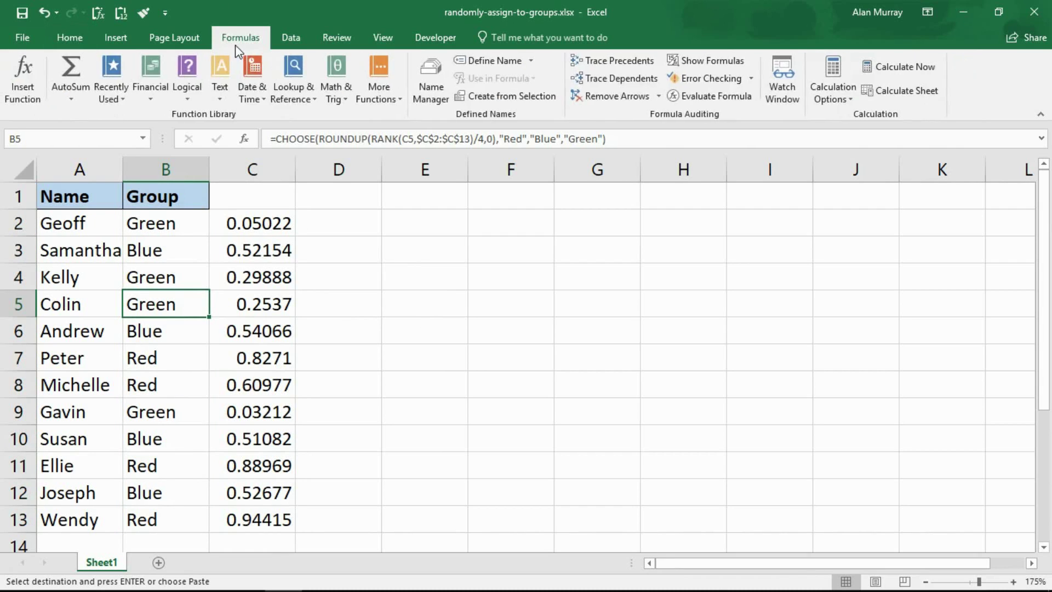
{"action": "left_click", "coordinate": [840, 91]}
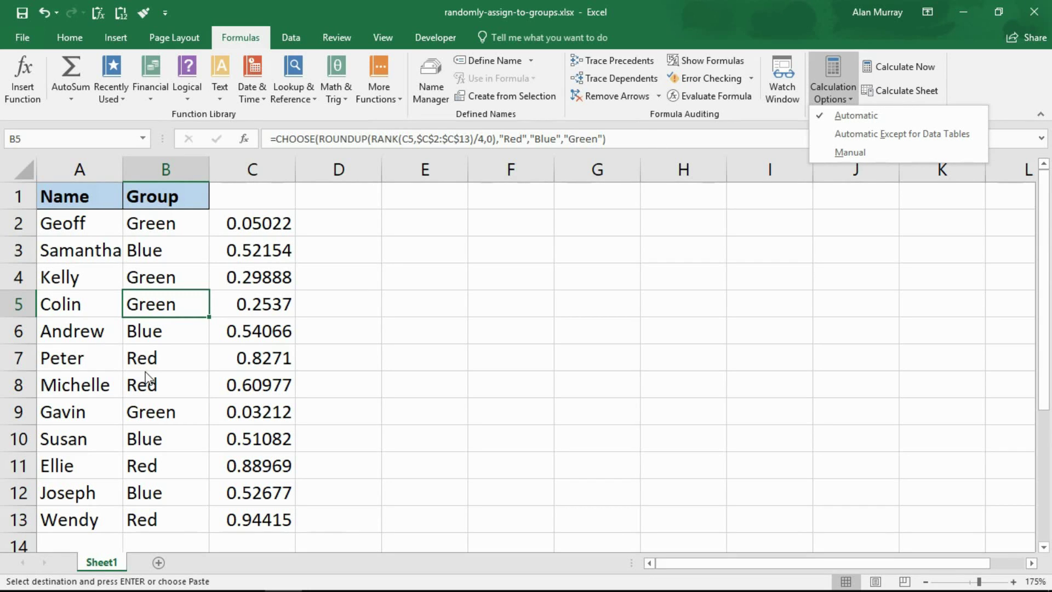
{"action": "left_click", "coordinate": [147, 395]}
{"action": "left_click", "coordinate": [105, 302]}
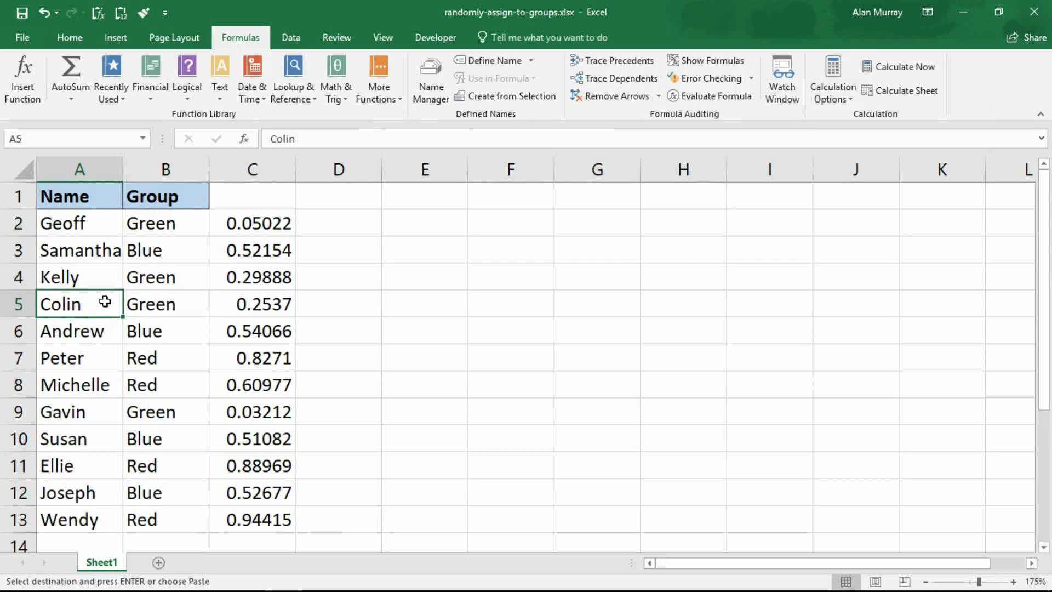